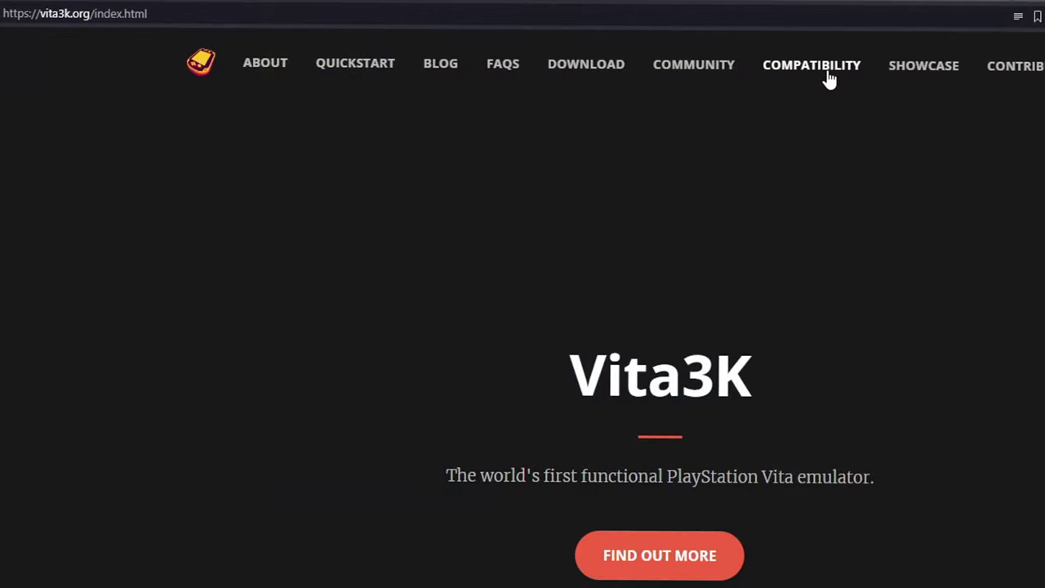
Step: Search the Vita3K commercial games compatibility list for "muramasa"
left_click(823, 79)
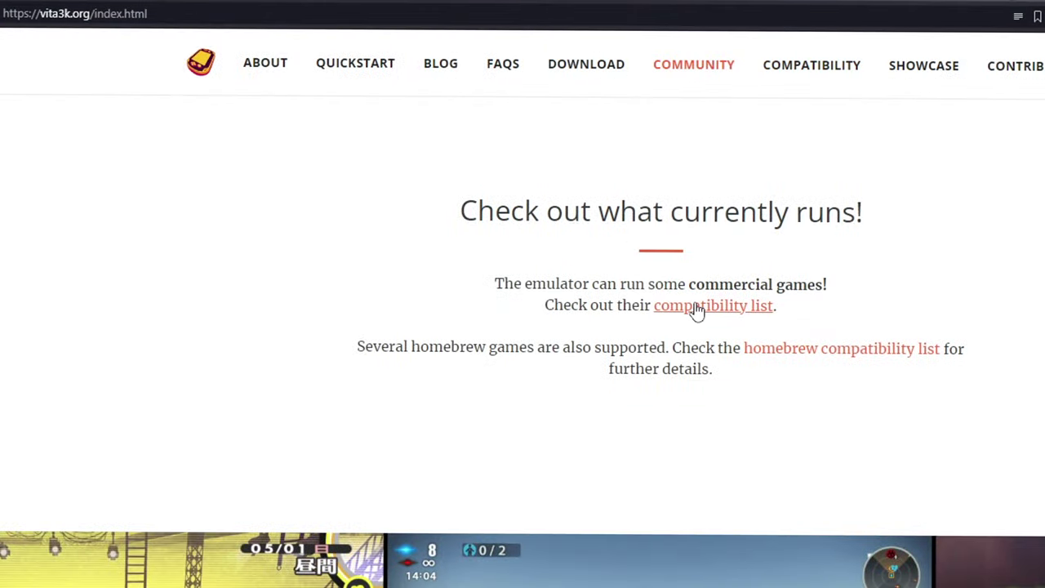
left_click(695, 309)
type("murama")
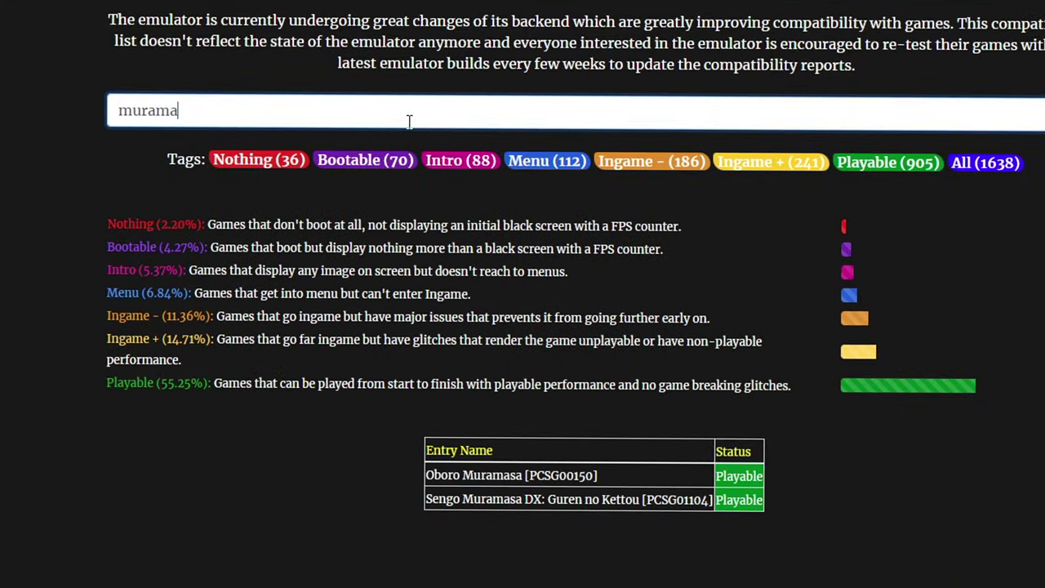
type("sa")
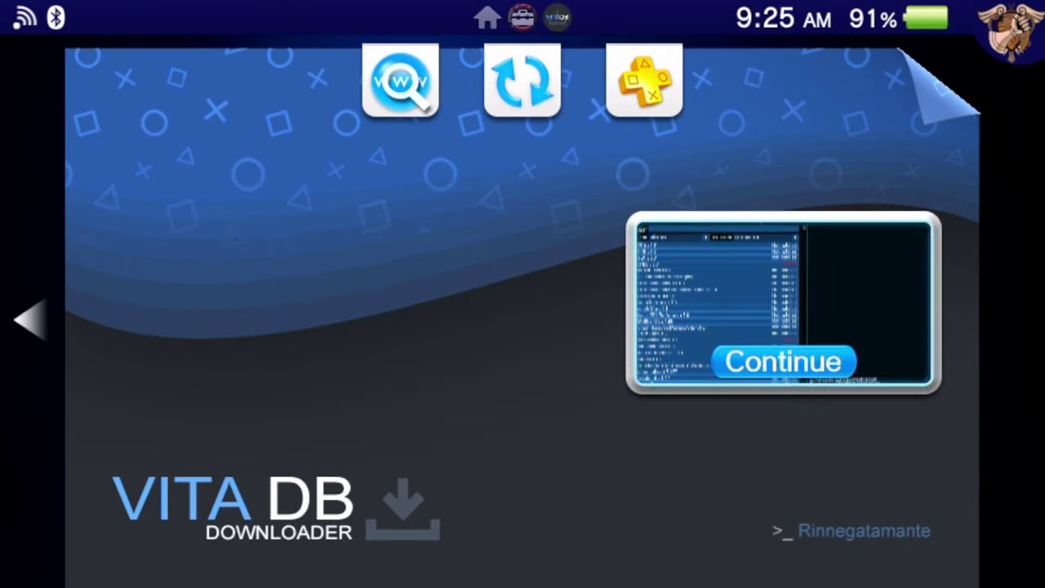
Step: In the Vita's save manager, back up the Uncharted: Golden Abyss and 空の軌跡 FC Evolution save data to the first slot of each game
left_click(783, 361)
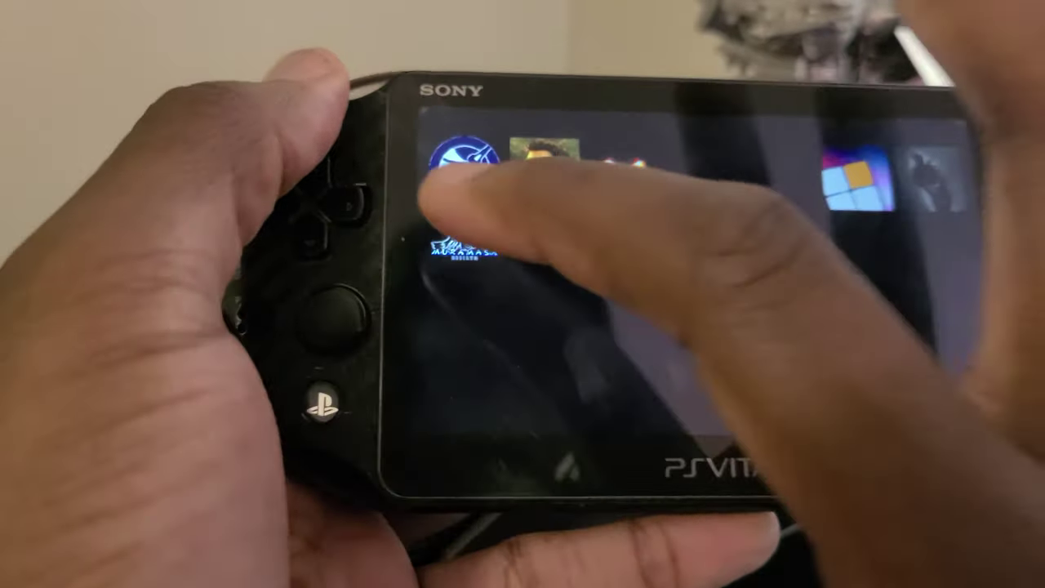
left_click(412, 232)
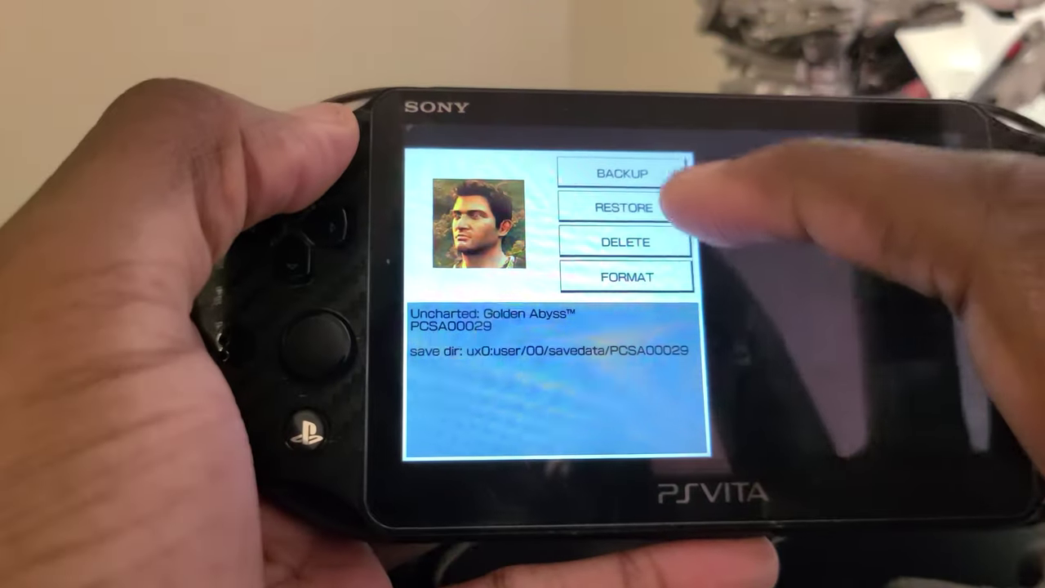
left_click(622, 173)
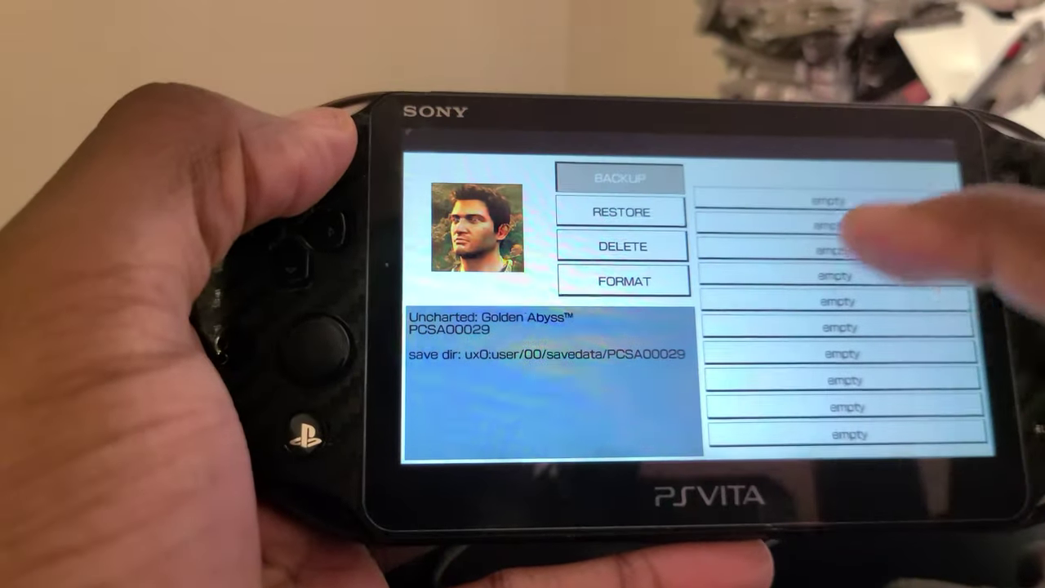
left_click(833, 195)
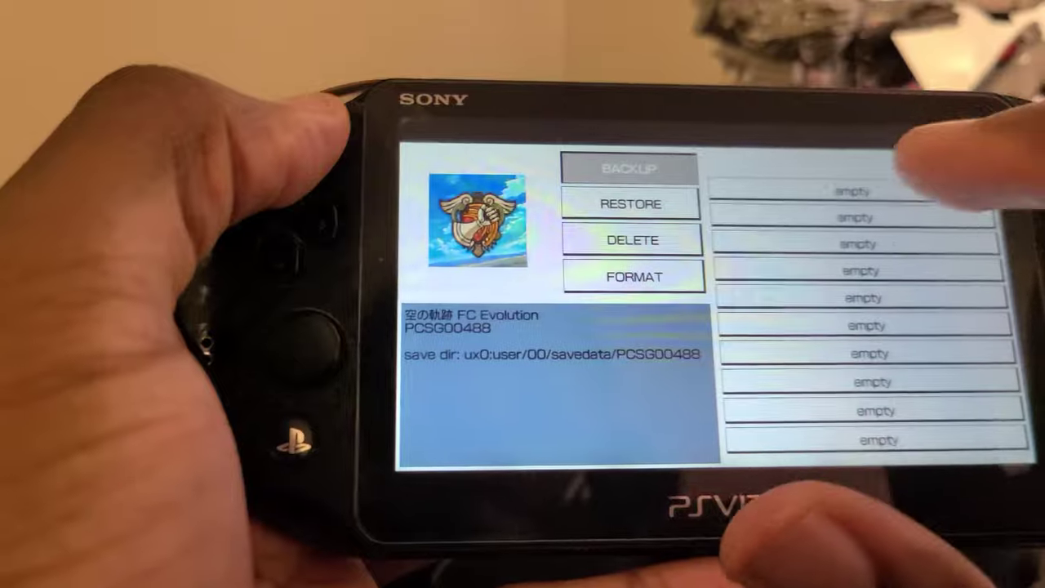
left_click(854, 192)
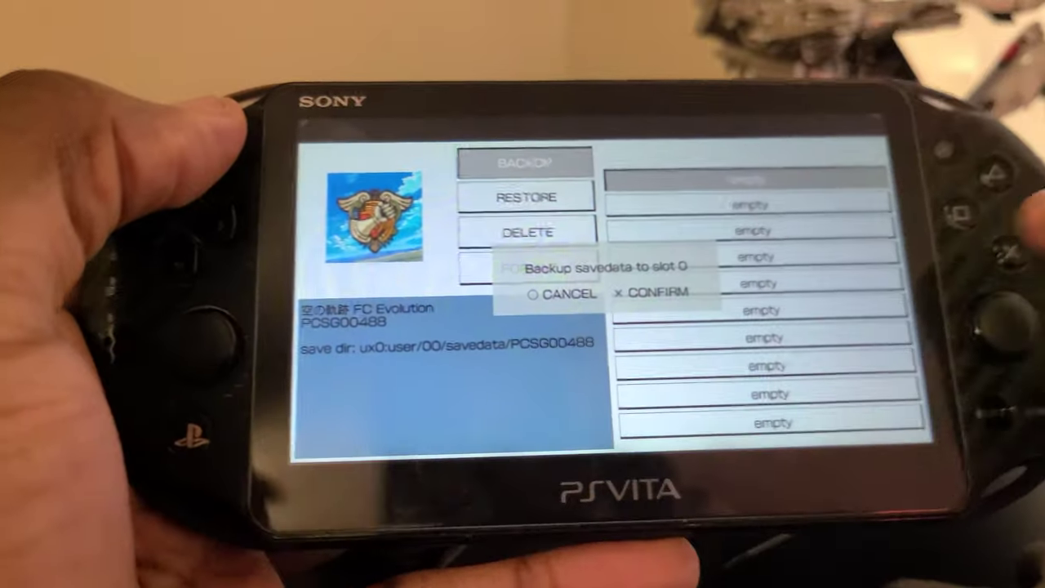
key("Return")
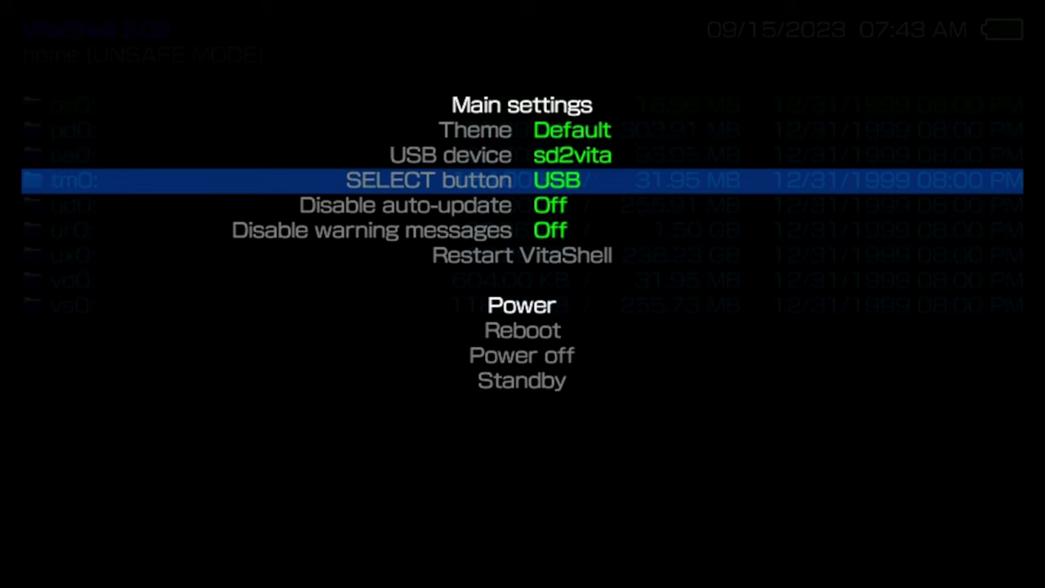
Step: Leave the VitaShell settings and open the data\savegames folder on USB Drive (H:) in File Explorer
key("Escape")
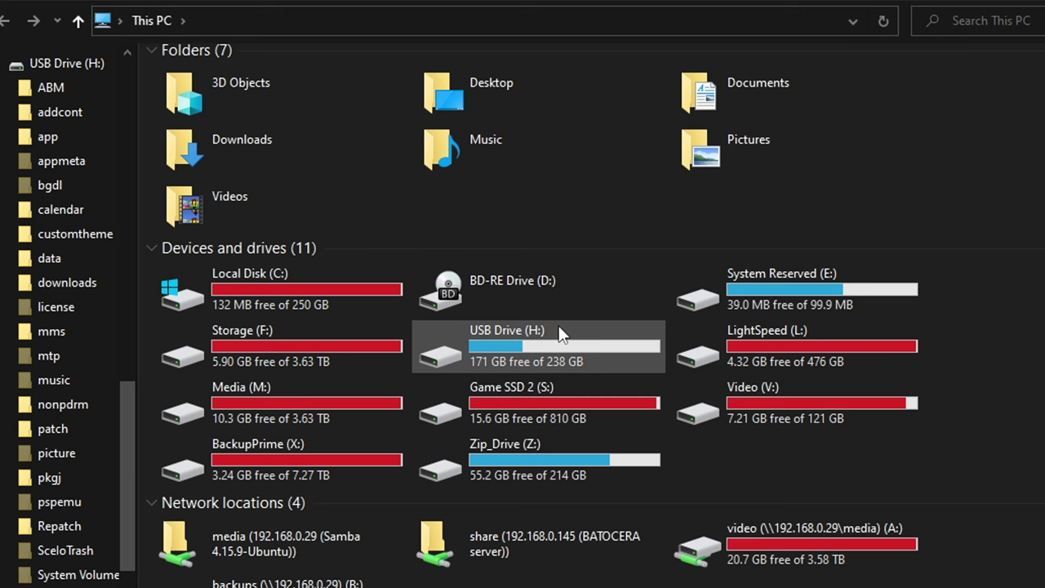
double_click(552, 344)
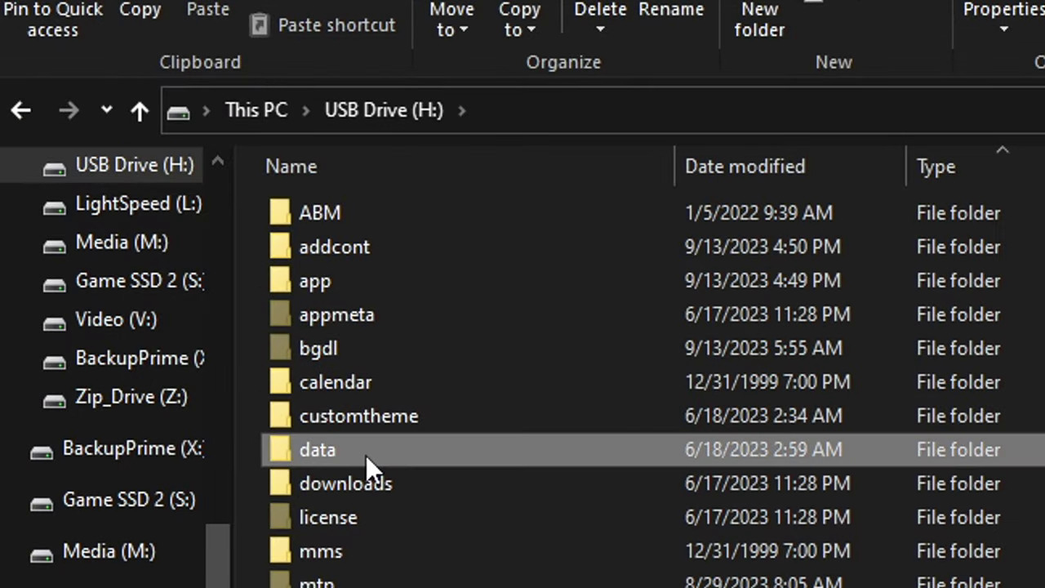
double_click(365, 457)
scroll(369, 458, "down", 8)
left_click(355, 303)
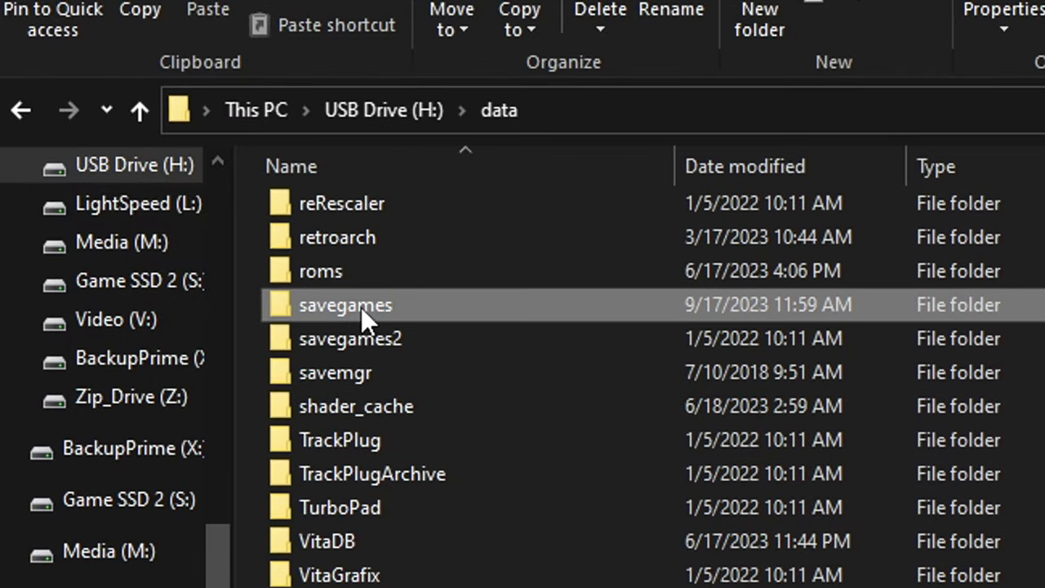
double_click(361, 307)
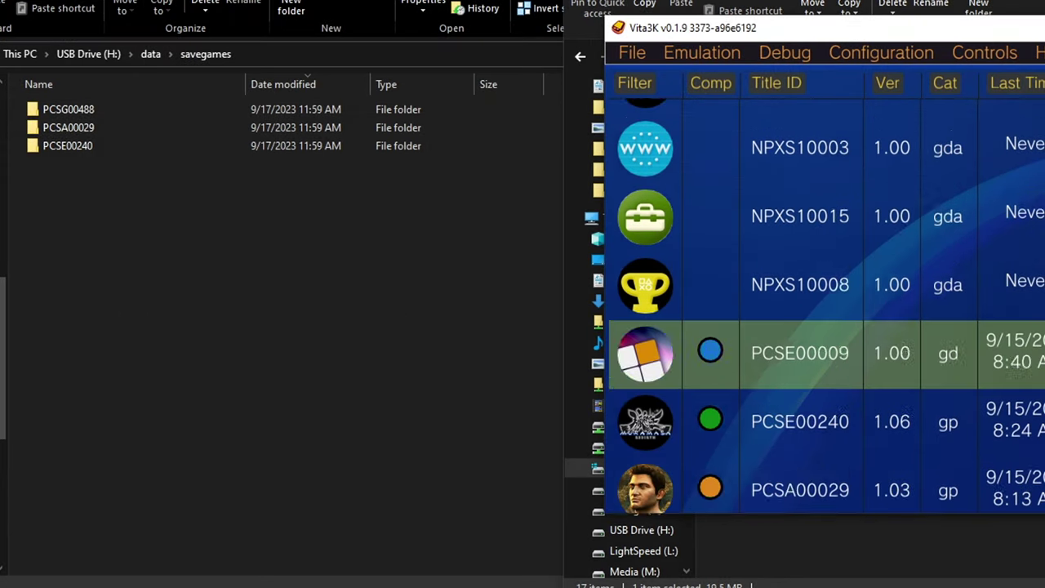
Step: Check the title ID of Muramasa Rebirth in its application information in Vita3K
scroll(938, 453, "down", 1)
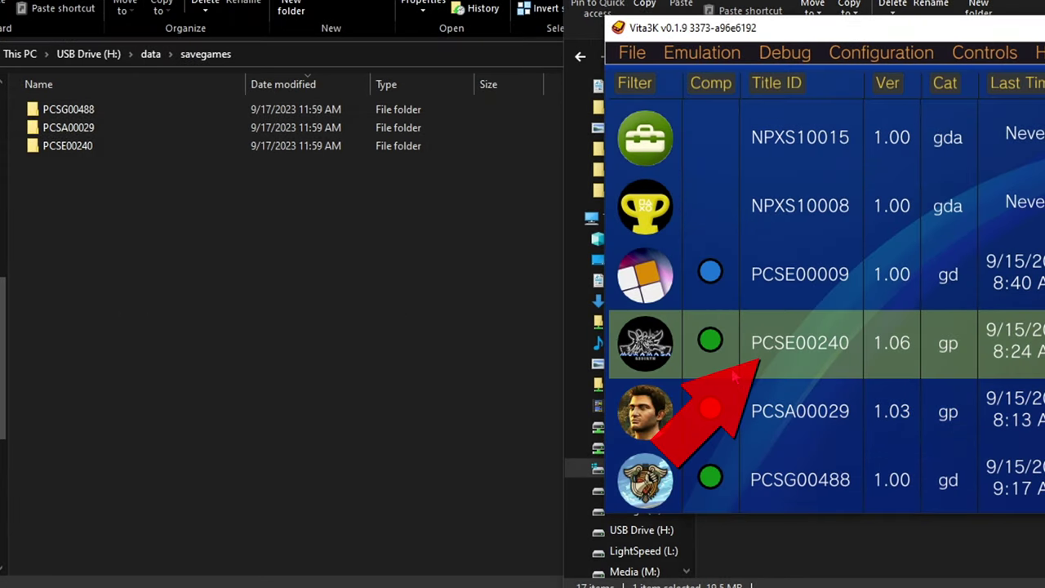
right_click(769, 345)
left_click(833, 490)
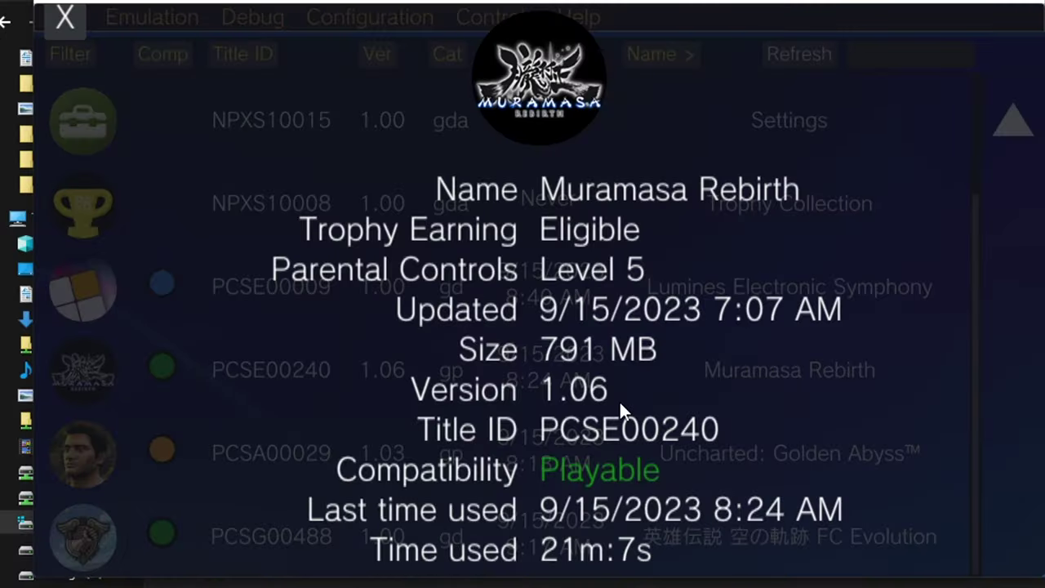
scroll(624, 431, "down", 1)
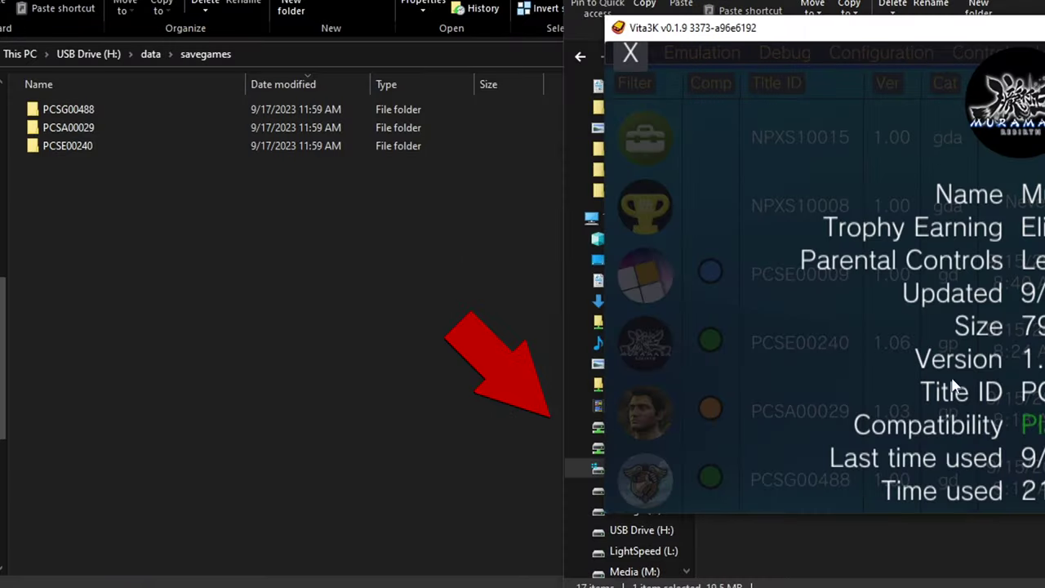
left_click(65, 17)
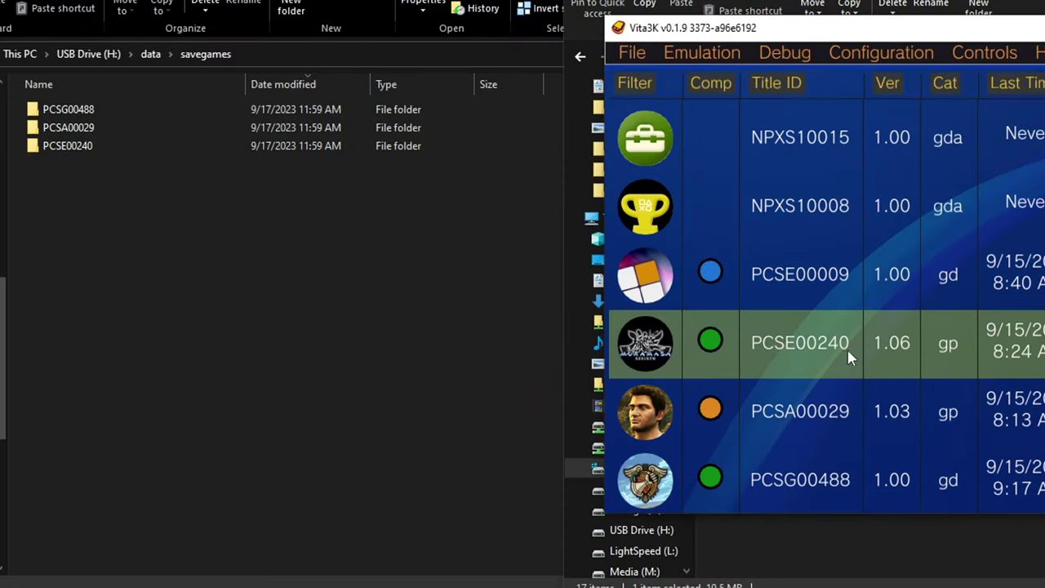
Step: Open the SLOT0 backup folder inside PCSE00240 on the USB drive
double_click(84, 145)
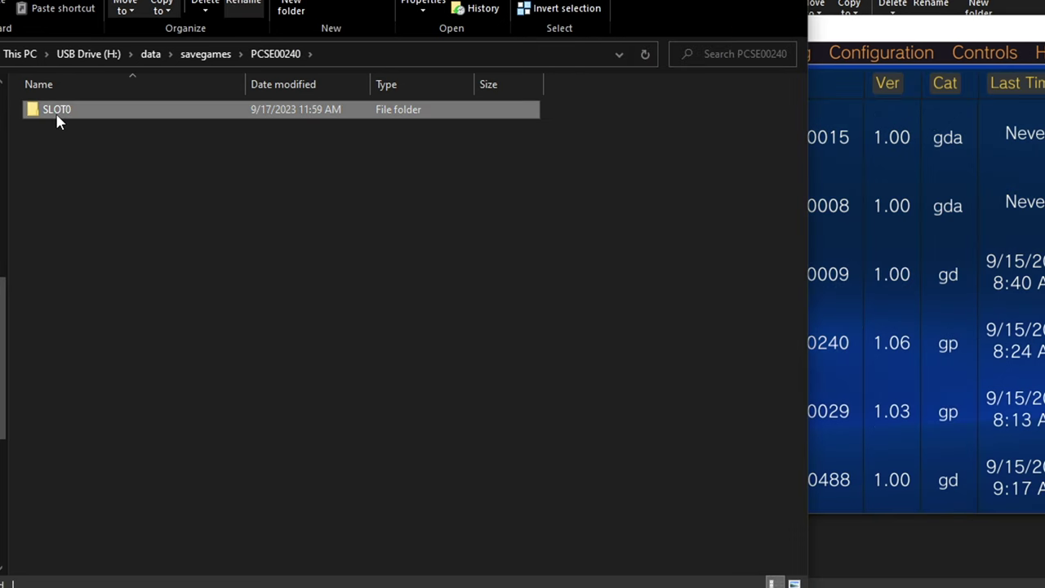
double_click(56, 114)
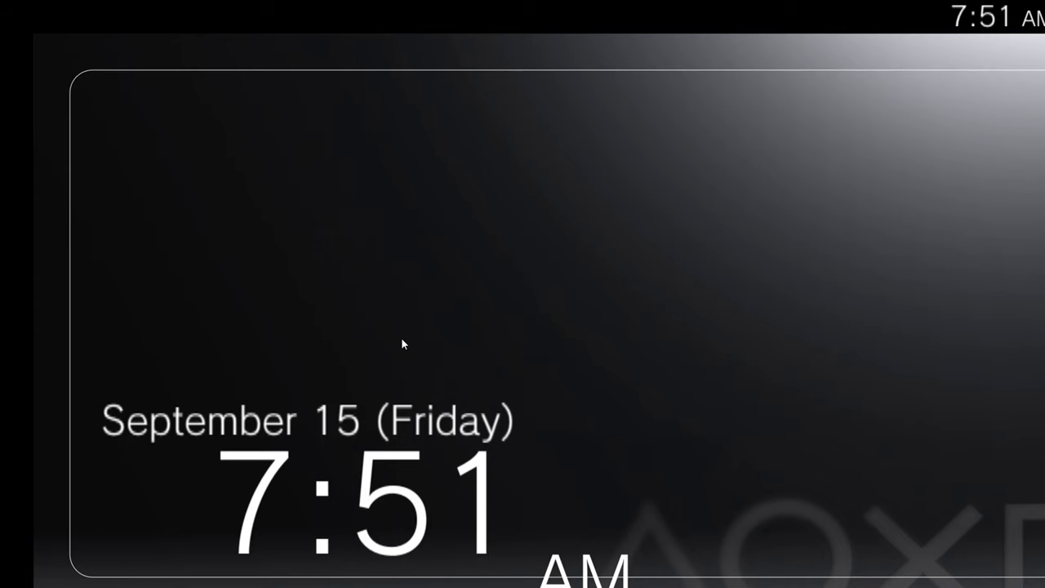
Step: Open the emulator save folders of Muramasa Rebirth and Uncharted: Golden Abyss from the Vita3K game list
left_click(401, 337)
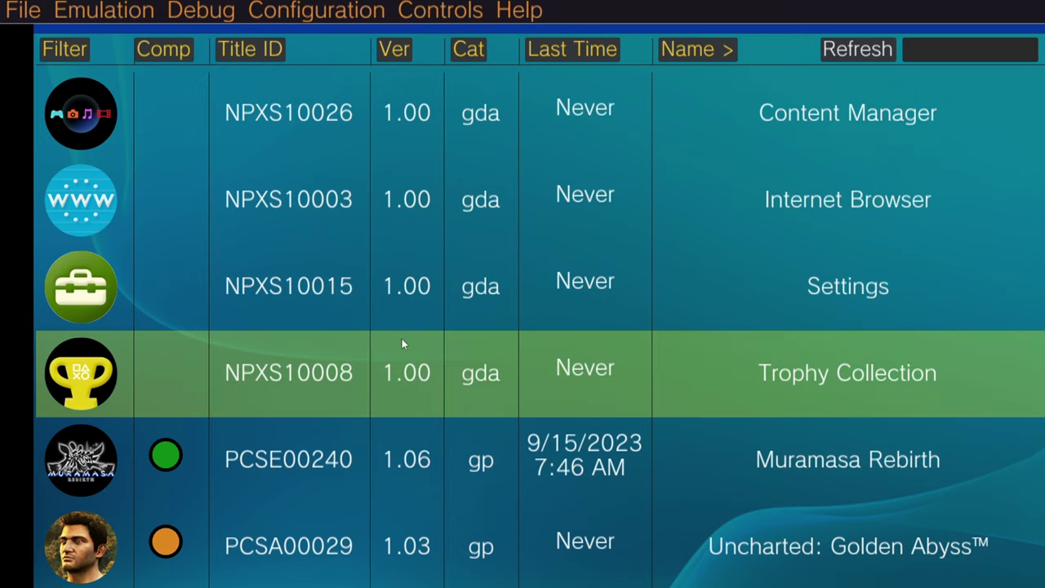
scroll(379, 447, "down", 1)
right_click(352, 397)
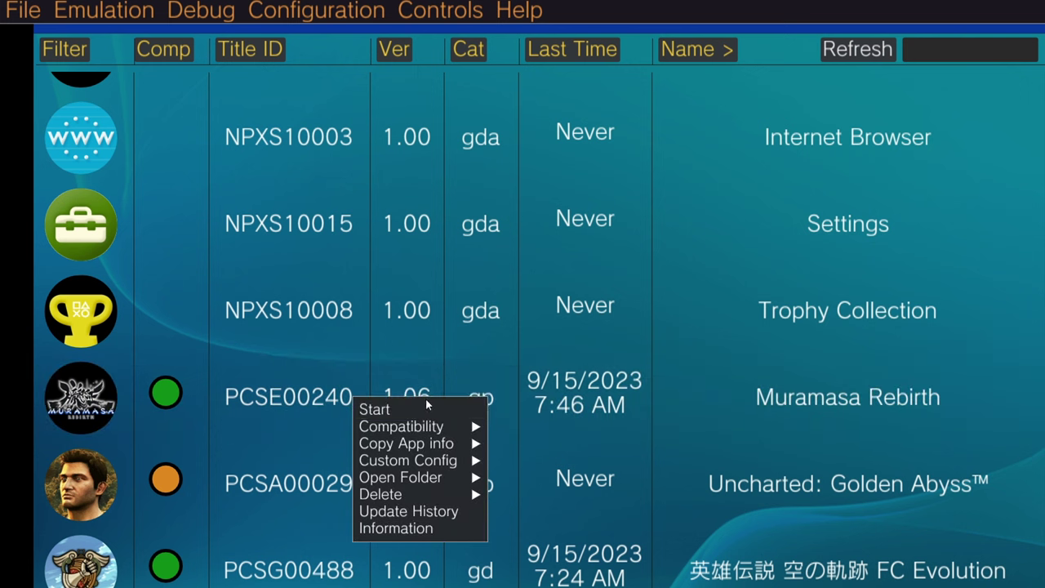
mouse_move(455, 477)
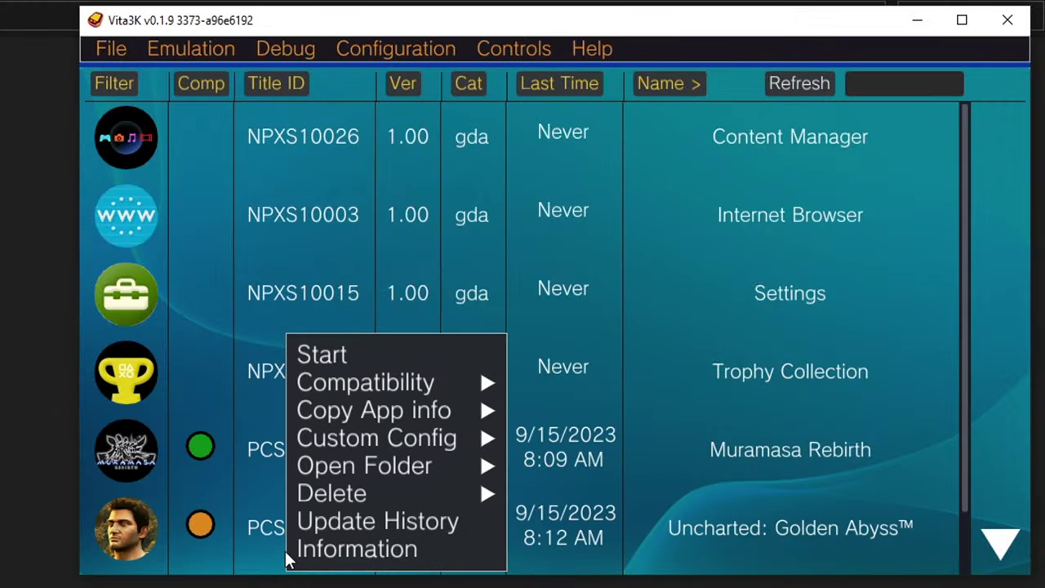
mouse_move(442, 463)
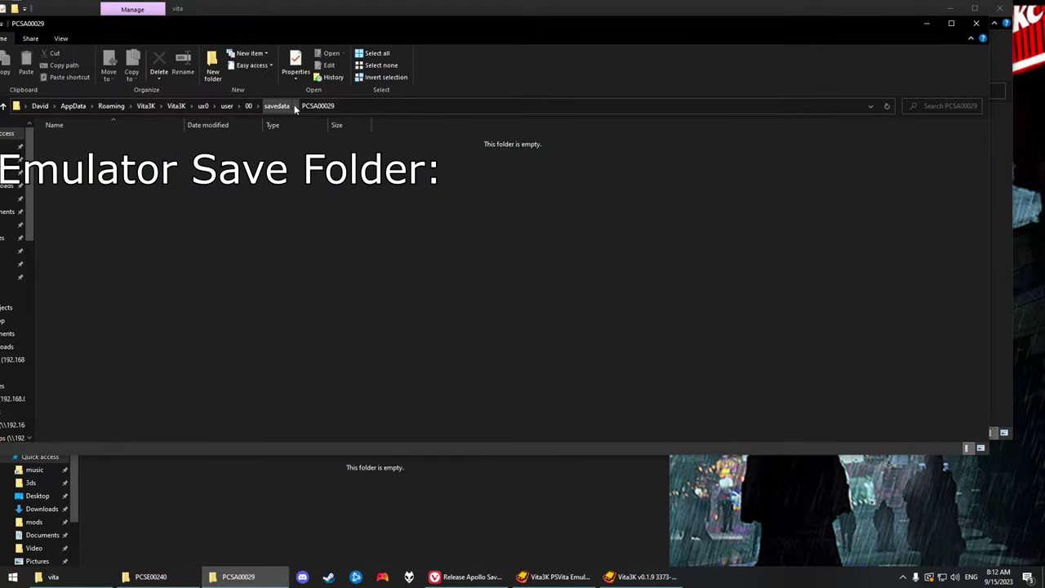
Step: Switch to Vita3K and launch Uncharted: Golden Abyss
left_click(645, 576)
left_click(666, 376)
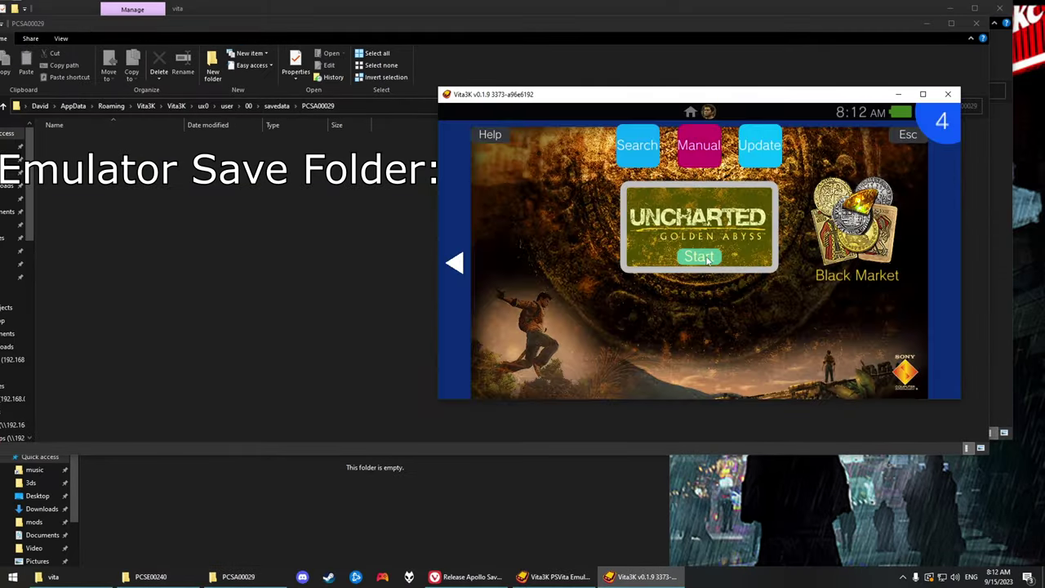
left_click(705, 257)
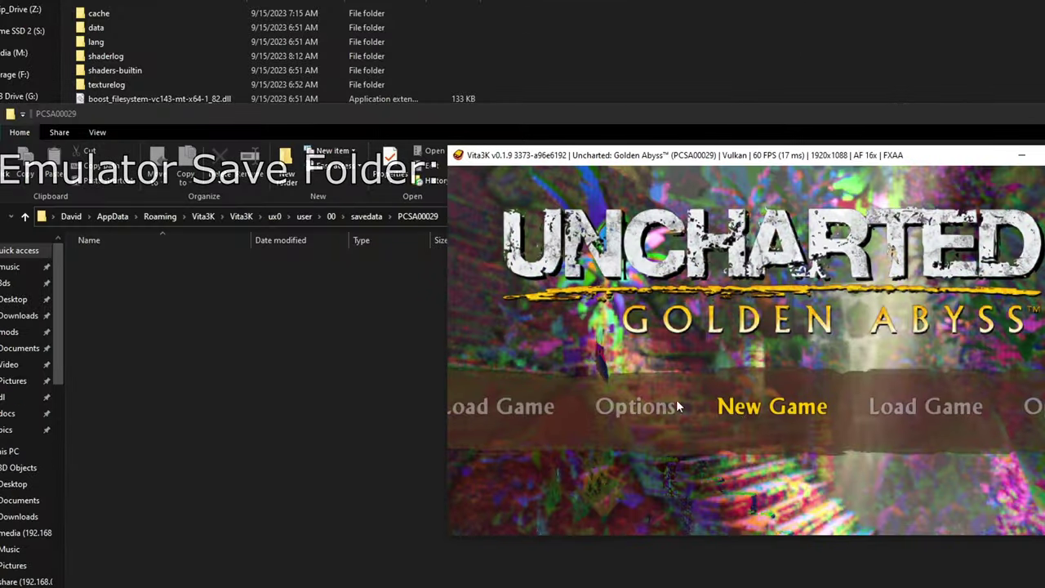
Step: Start a new campaign from the Prologue on Normal difficulty and save it in the second New Saved Data slot
left_click(755, 412)
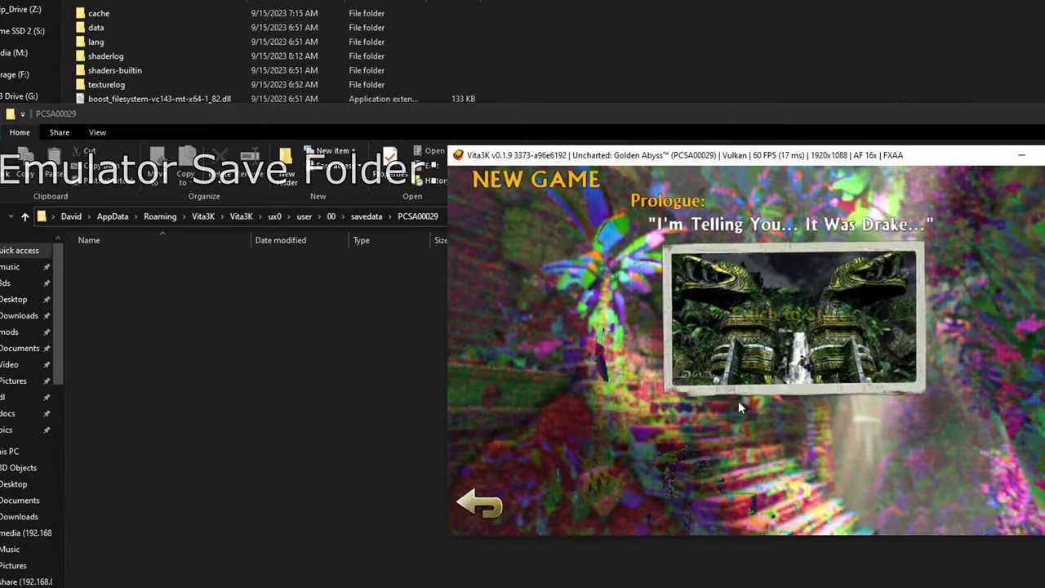
left_click(792, 323)
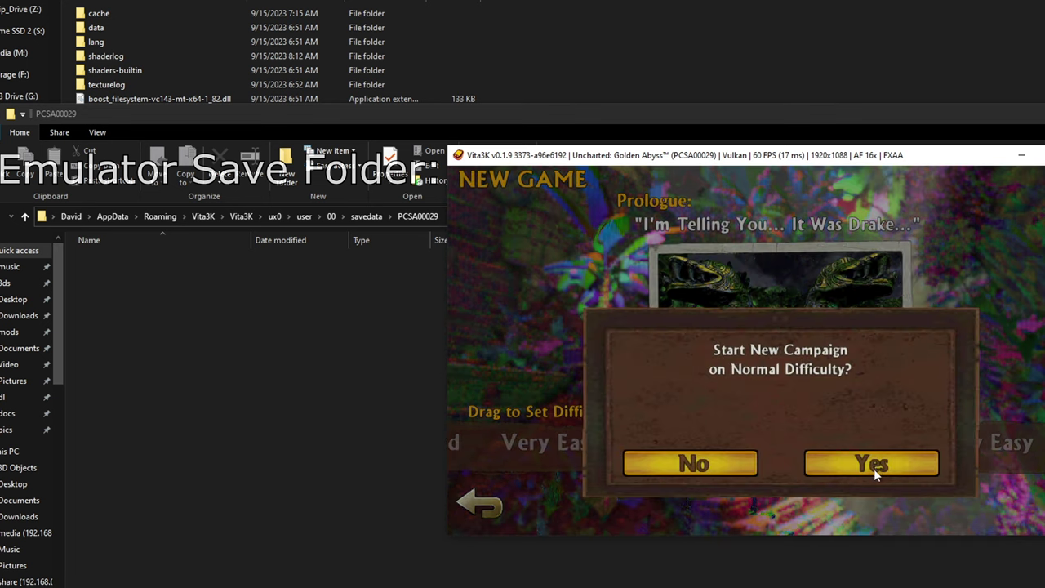
left_click(873, 470)
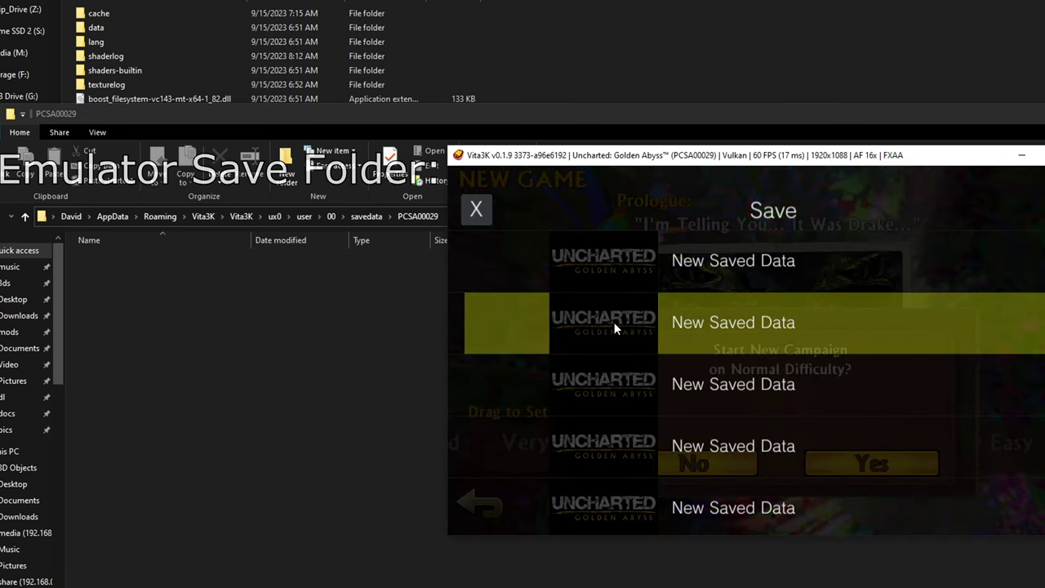
left_click(614, 322)
left_click(880, 472)
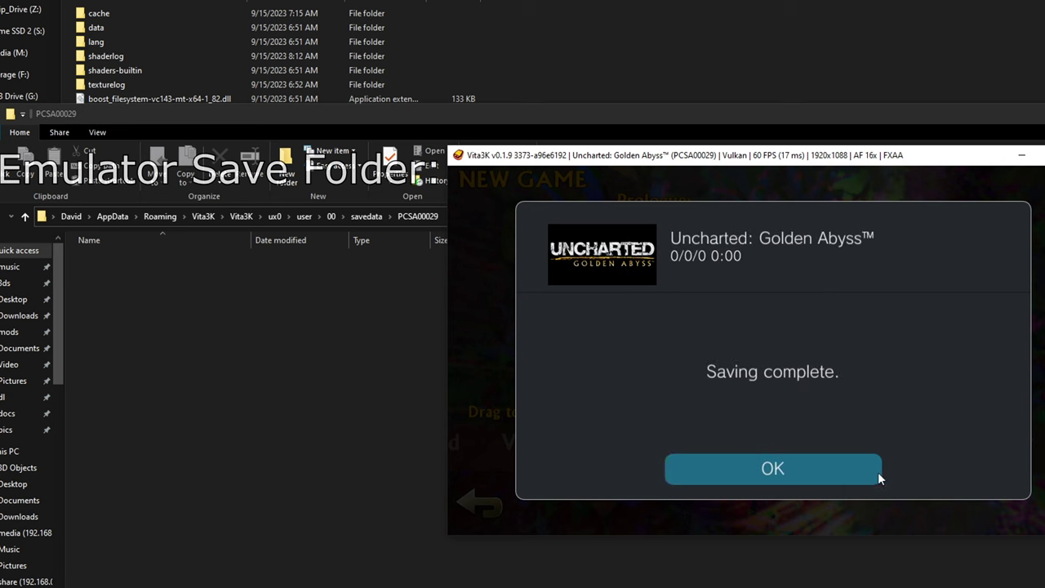
left_click(816, 460)
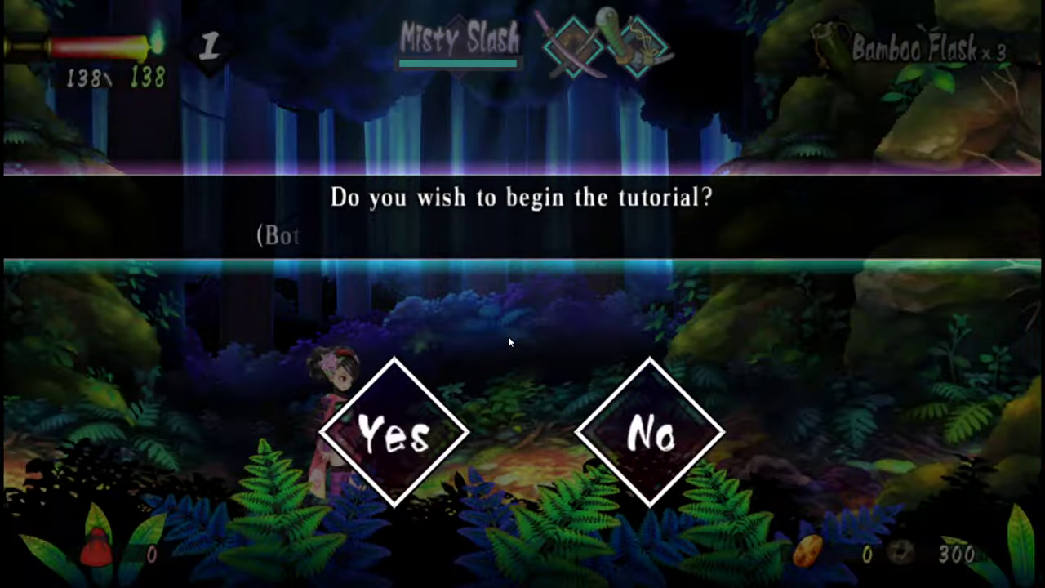
Step: Save the Muramasa Rebirth game in its first slot with the emulator save folder in view, and close the game
key("Right")
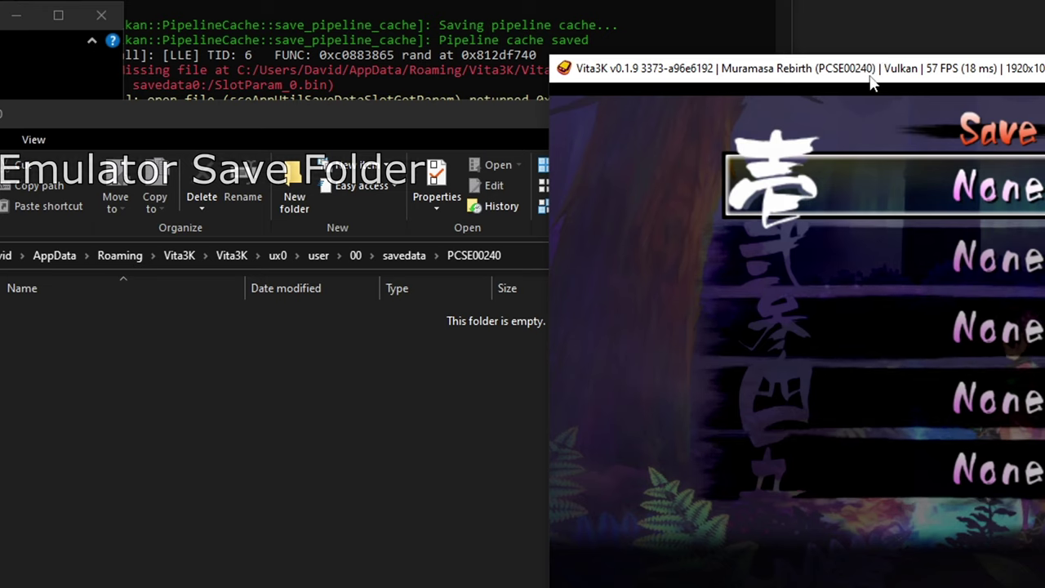
left_click_drag(886, 72, 845, 147)
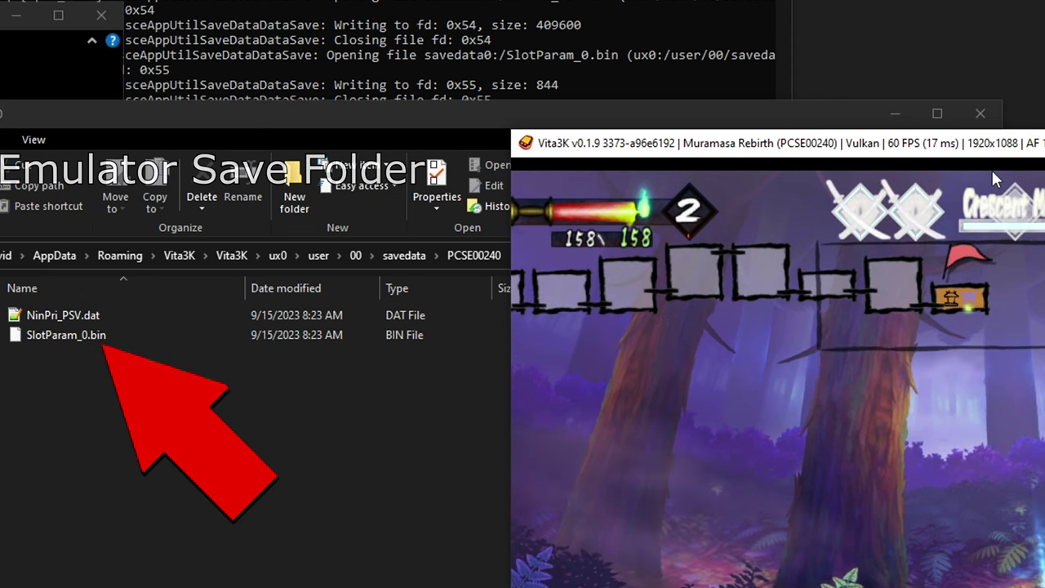
left_click_drag(735, 142, 765, 85)
key("alt+F4")
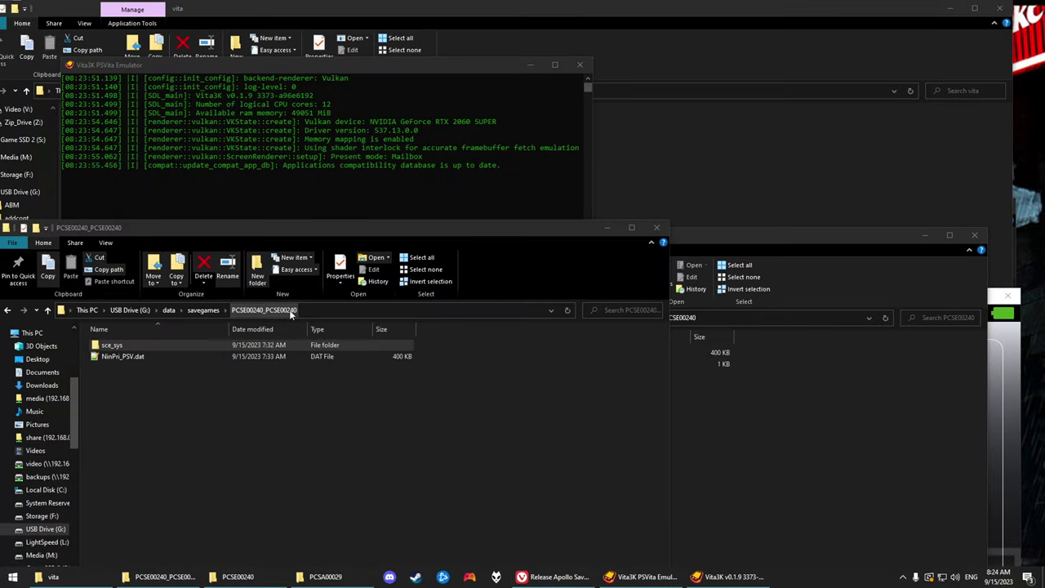
Step: Compare the files in the emulator's PCSE00240 save folder with those in the PCSE00240_PCSE00240 backup folder on the USB drive
left_click(692, 429)
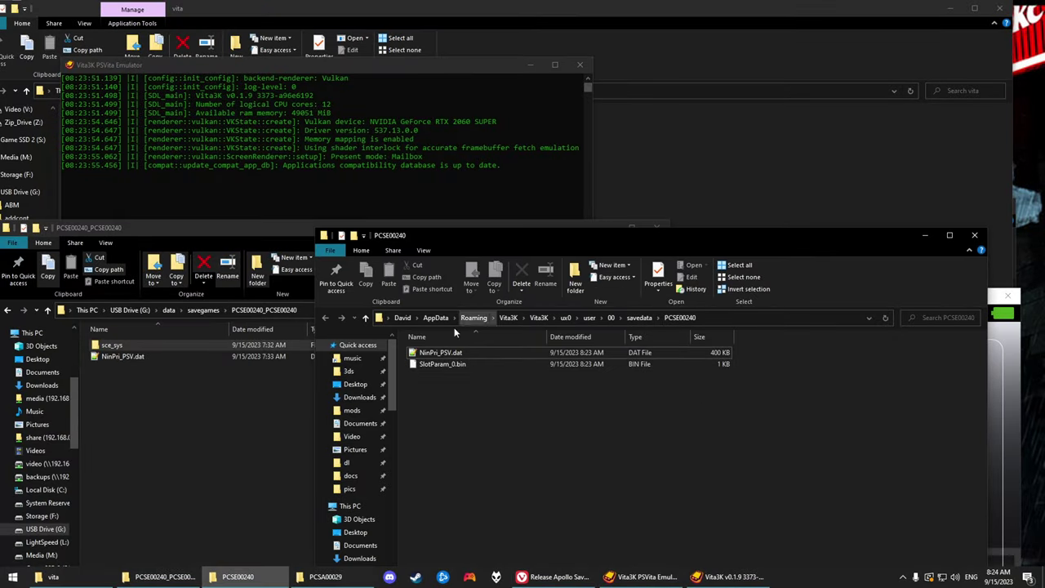
left_click(203, 320)
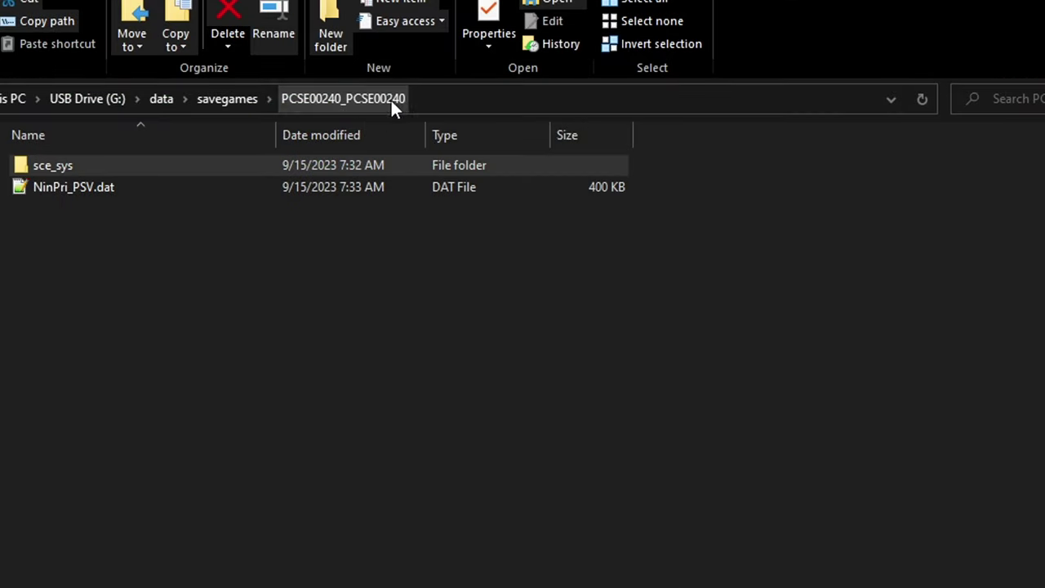
Step: Copy NinPri_PSV.dat from the PCSE00240_PCSE00240 backup folder into the emulator's PCSE00240 save folder, replacing the existing file
key("alt+Tab")
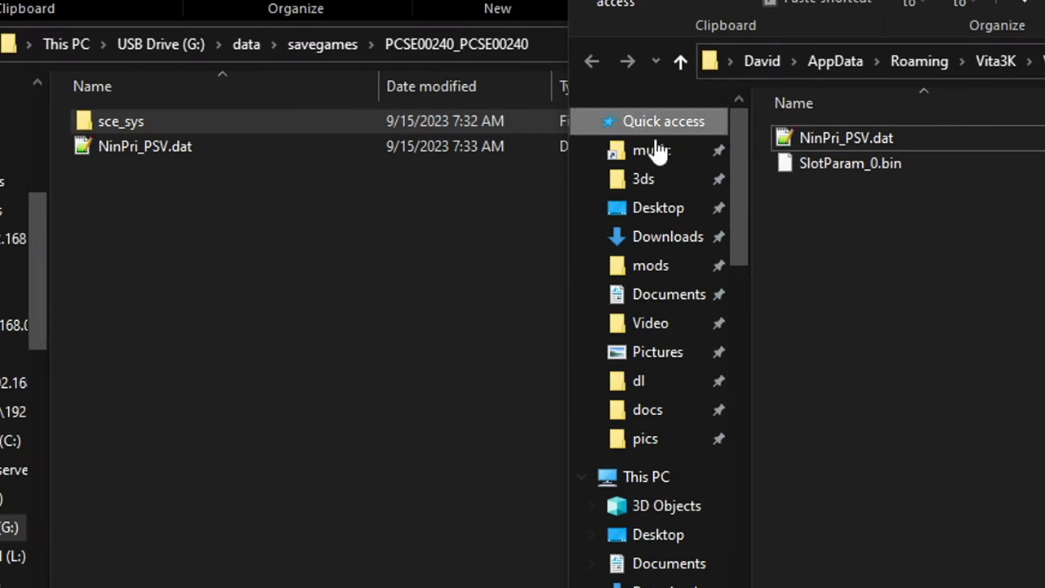
left_click(159, 170)
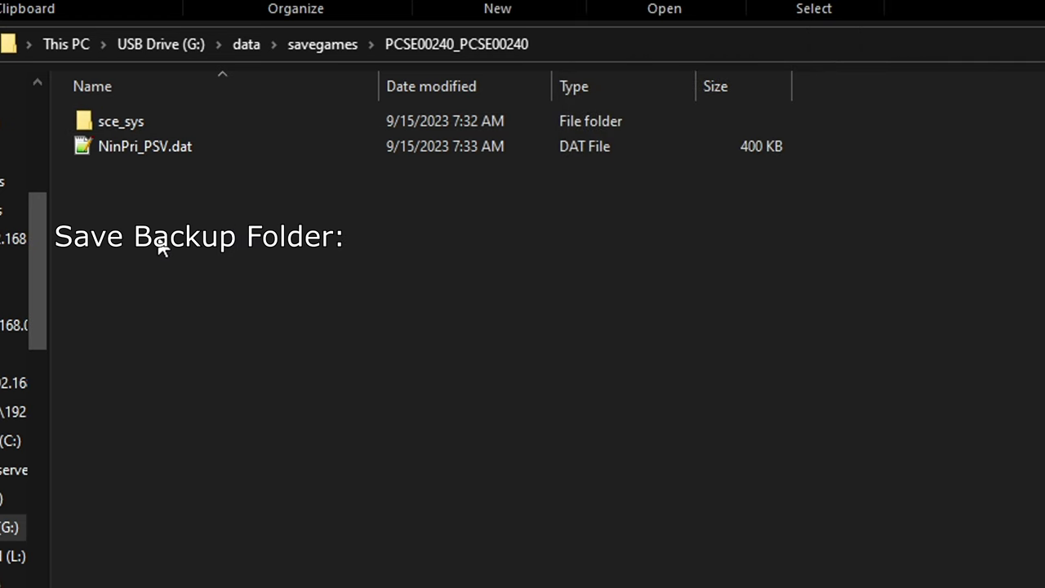
left_click(132, 152)
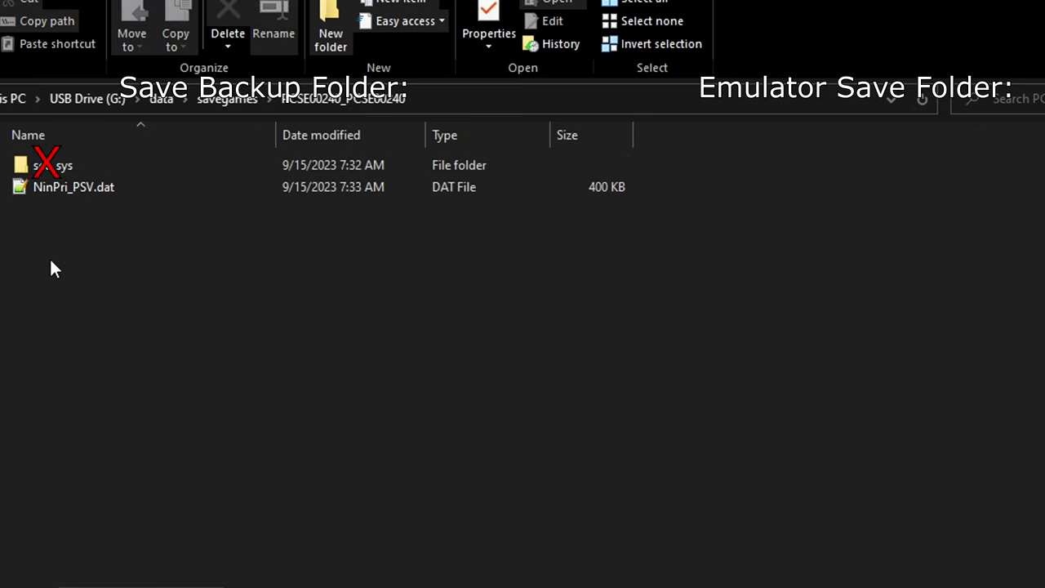
left_click(69, 195)
left_click_drag(61, 184, 313, 259)
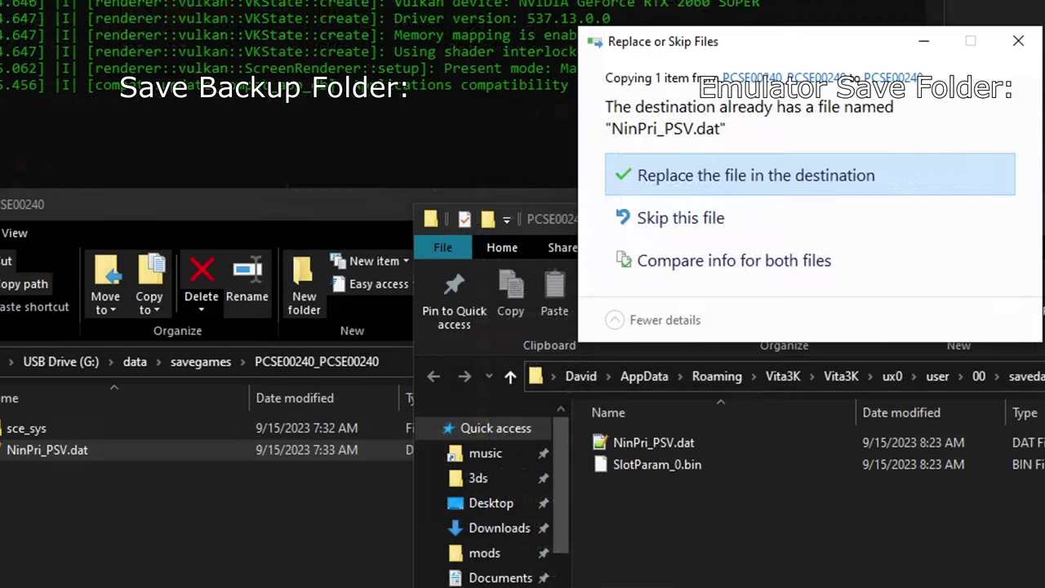
left_click(776, 186)
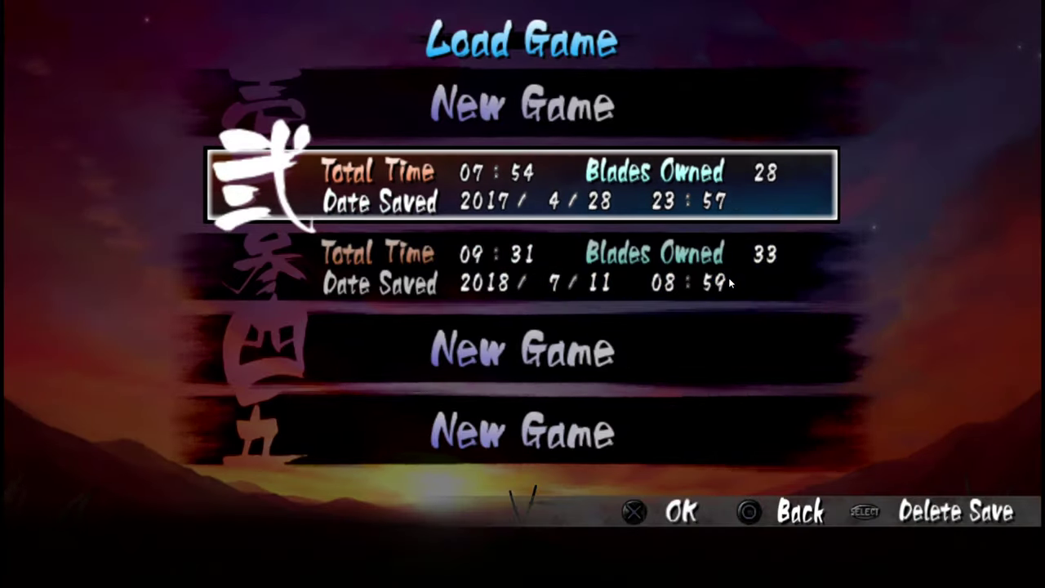
Step: Look through the transferred saves in Muramasa Rebirth's Load Game list
key("Down")
key("Up")
key("Down")
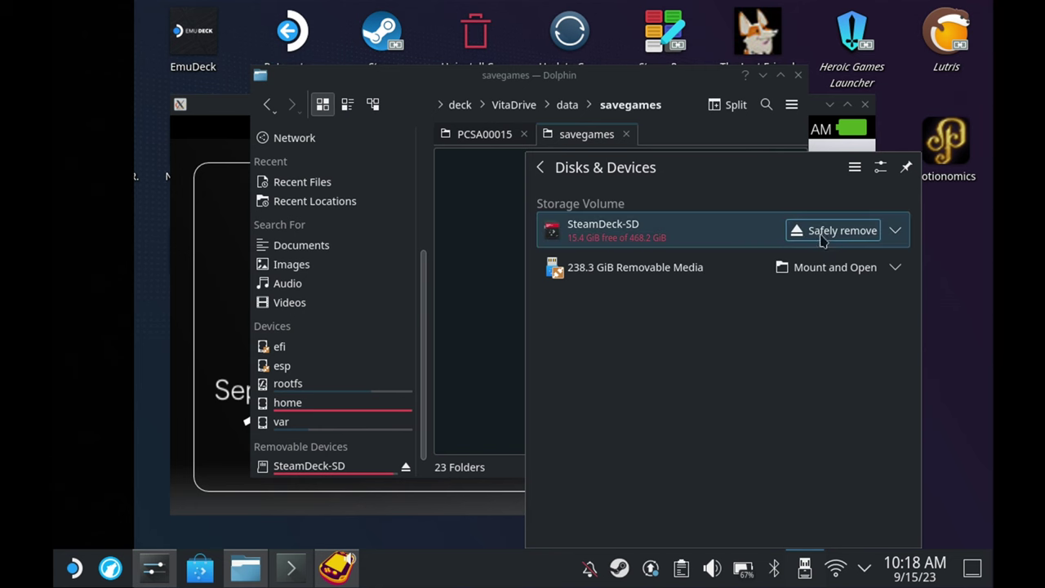
Step: Mount the 238.3 GiB removable drive and copy the -AUTO- folder from SLOT0 of the PCSA00015 backup, leaving out sce_sys
left_click(823, 272)
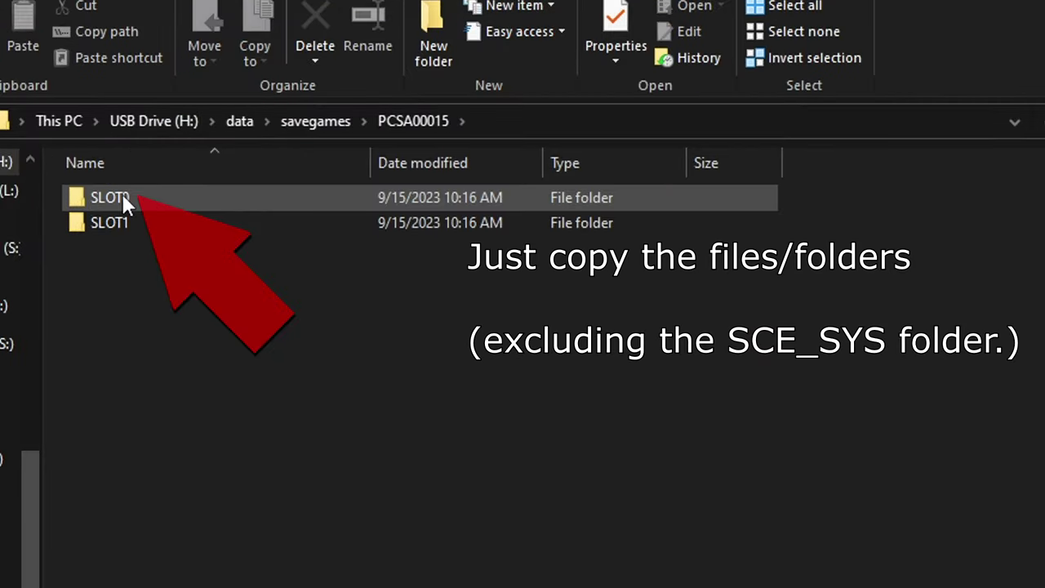
double_click(122, 196)
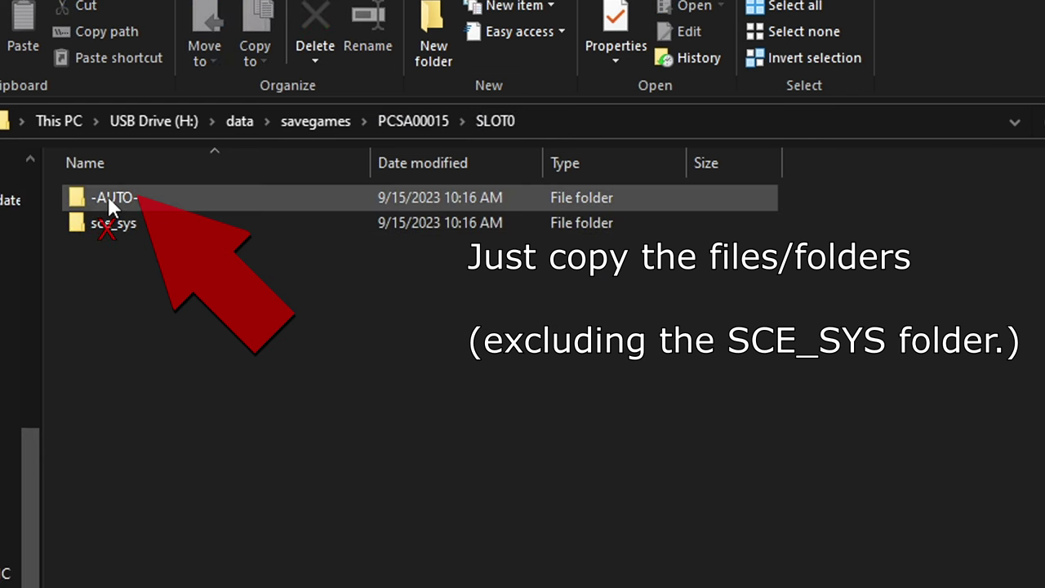
left_click(108, 196)
right_click(108, 196)
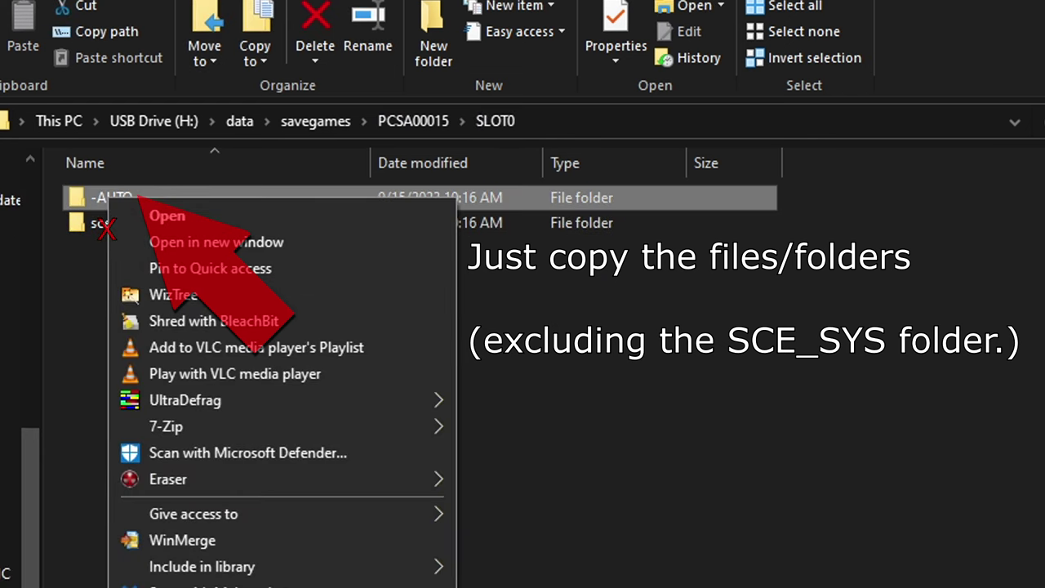
key("Escape")
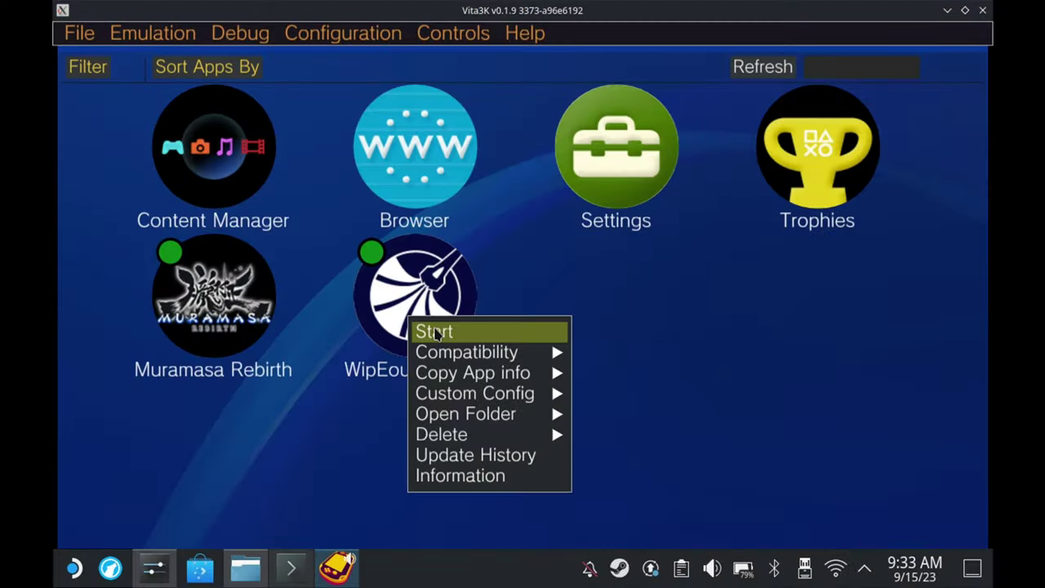
Step: Start WipEout 2048 in Vita3K and enter its campaign to generate an emulator save
left_click(435, 332)
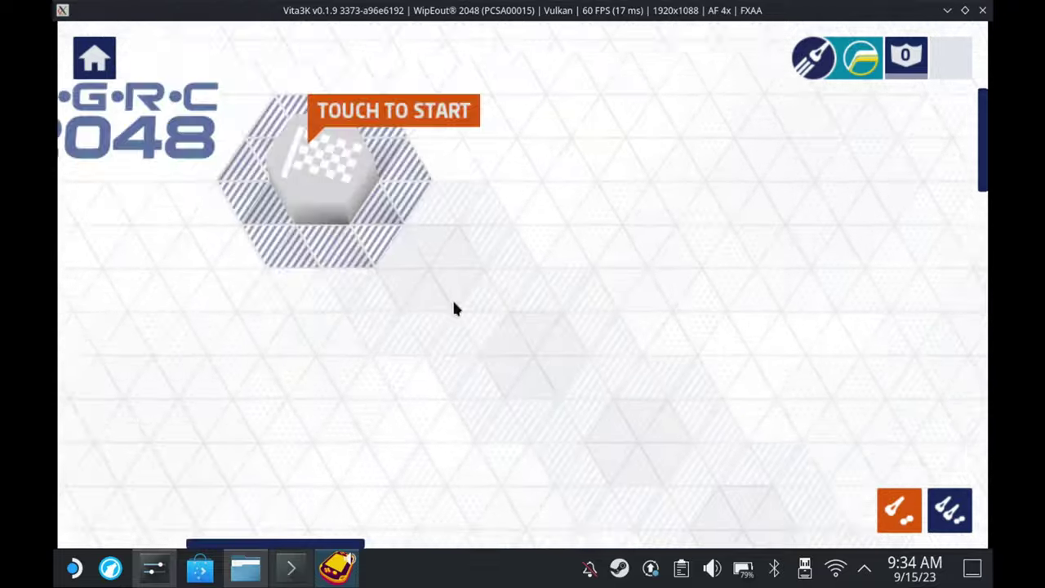
left_click(539, 288)
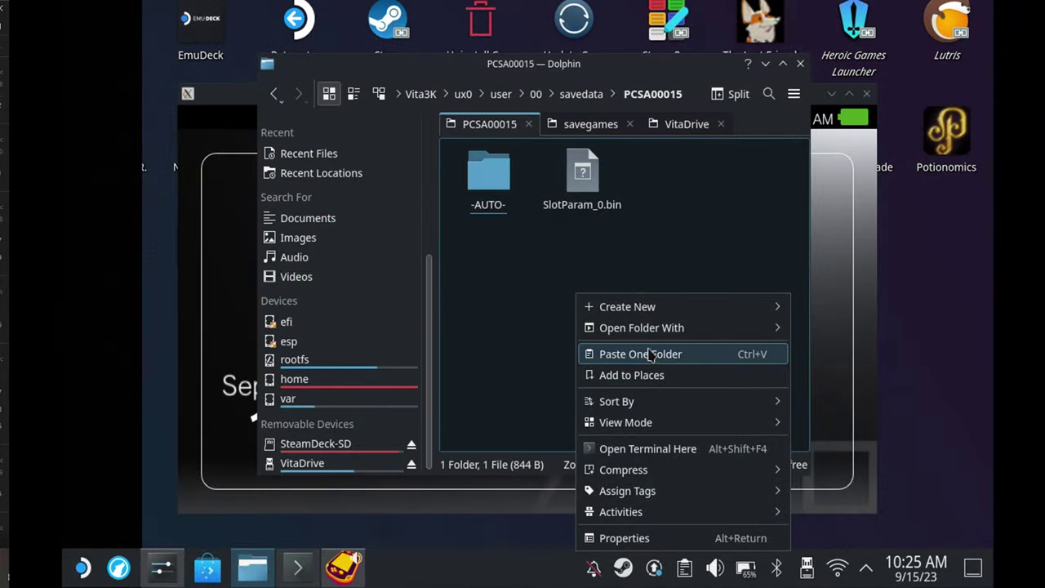
Step: Paste the -AUTO- folder into the emulator's PCSA00015 save folder, writing into the existing folder and applying the choice to all items
left_click(651, 353)
left_click(574, 402)
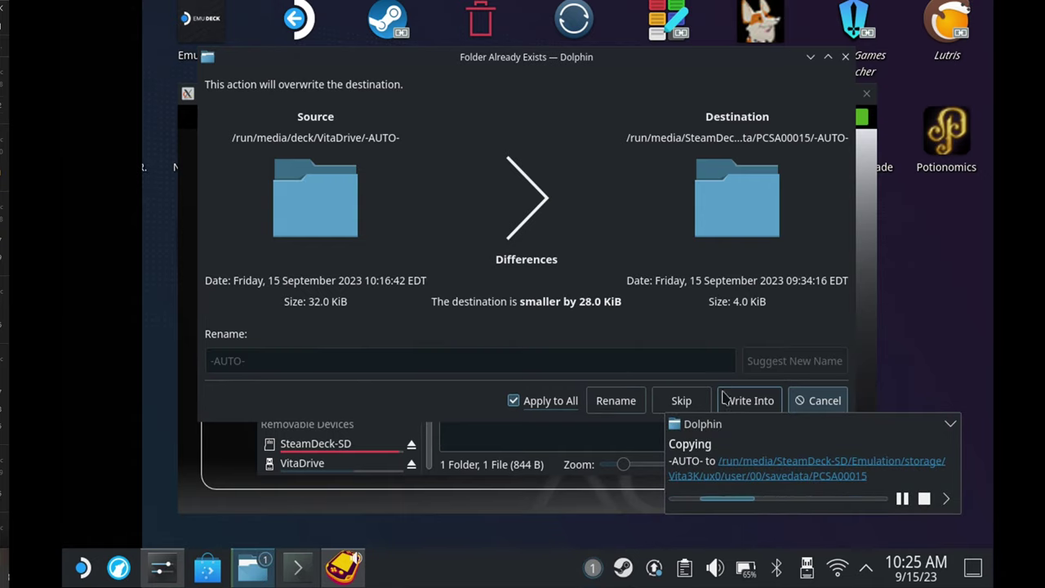
left_click(750, 401)
left_click(513, 411)
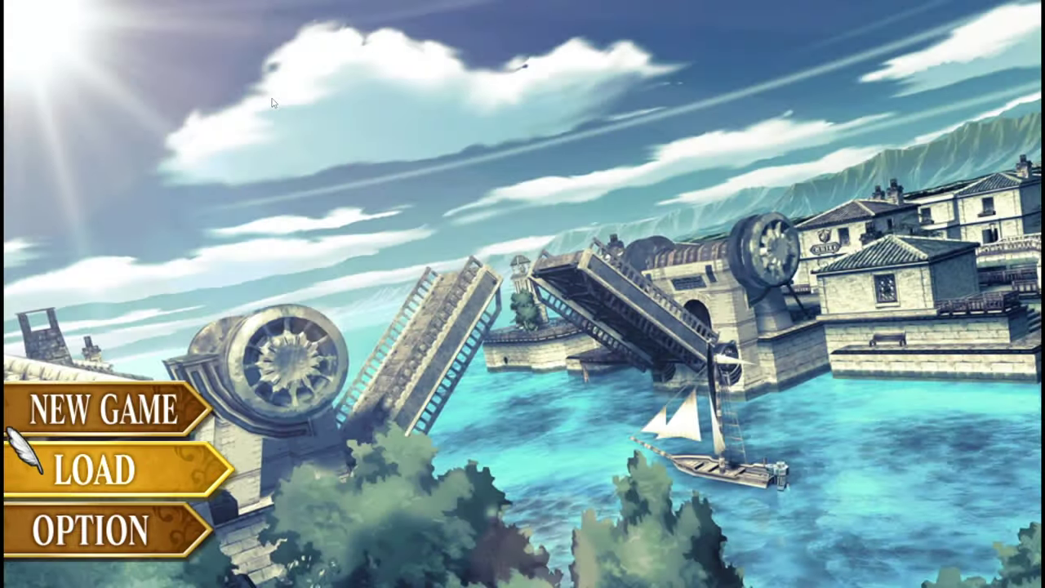
Step: Load the saved data dated 9/15/2023 8:53 in Sora no Kiseki FC Evolution
key("x")
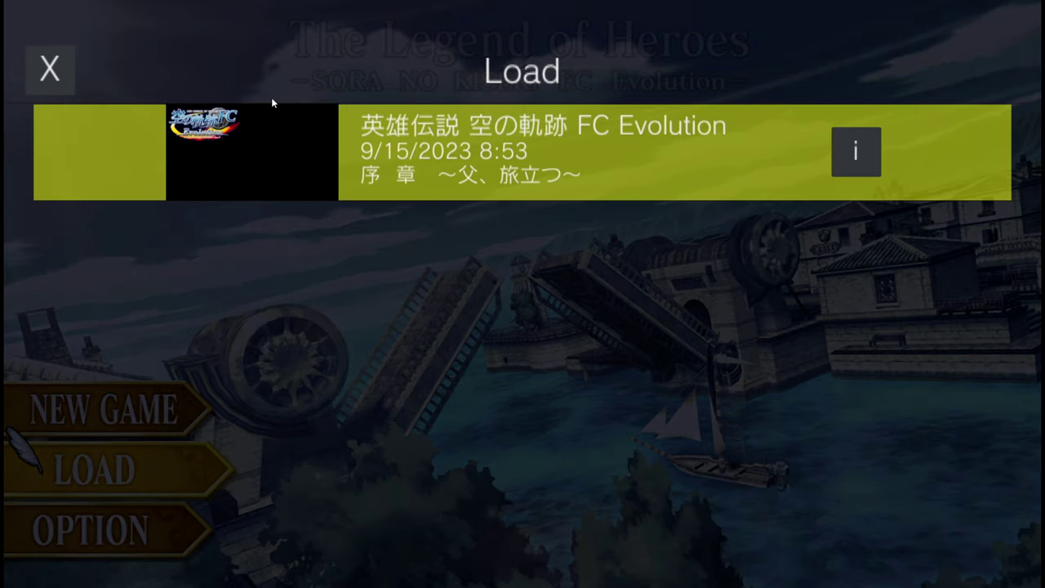
key("x")
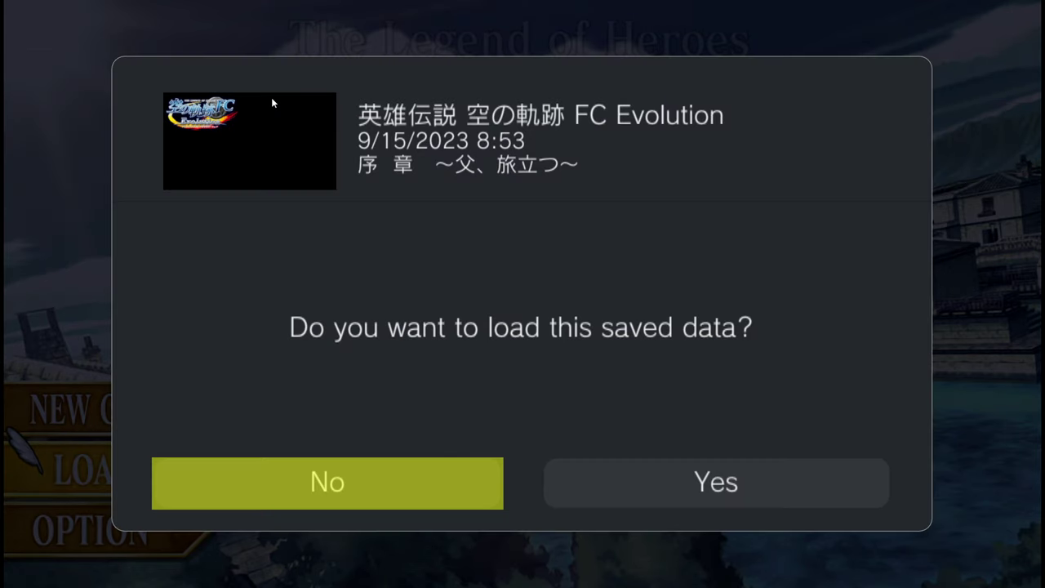
key("Right")
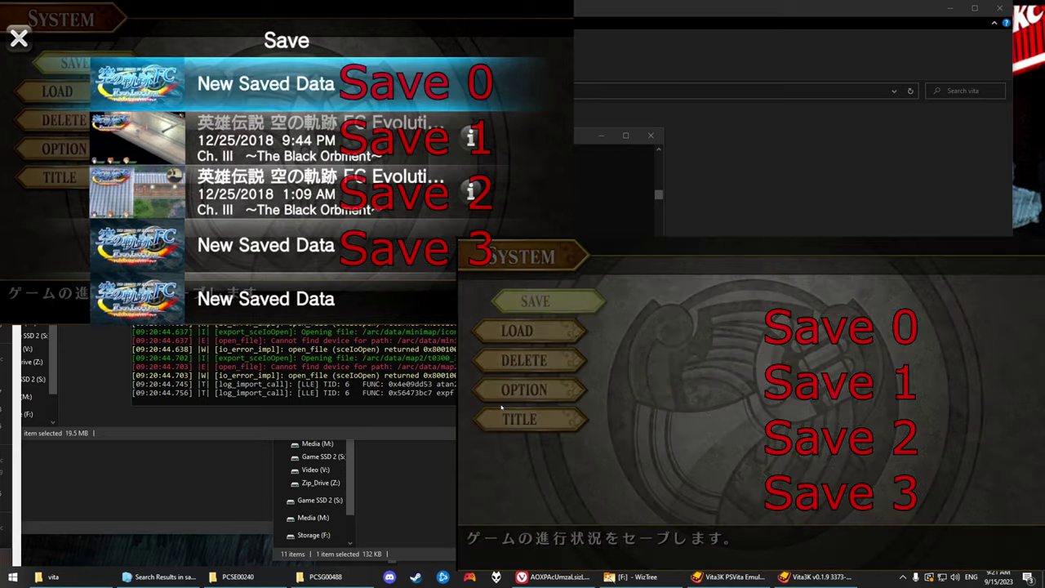
Step: Save the game into a New Saved Data slot that matches a slot used on the Vita
key("Right")
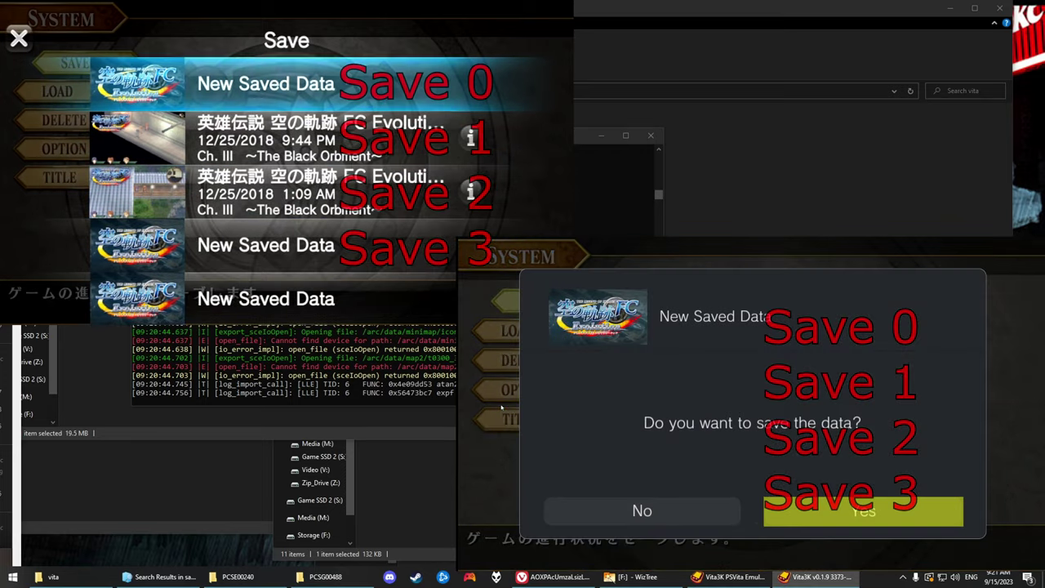
key("x")
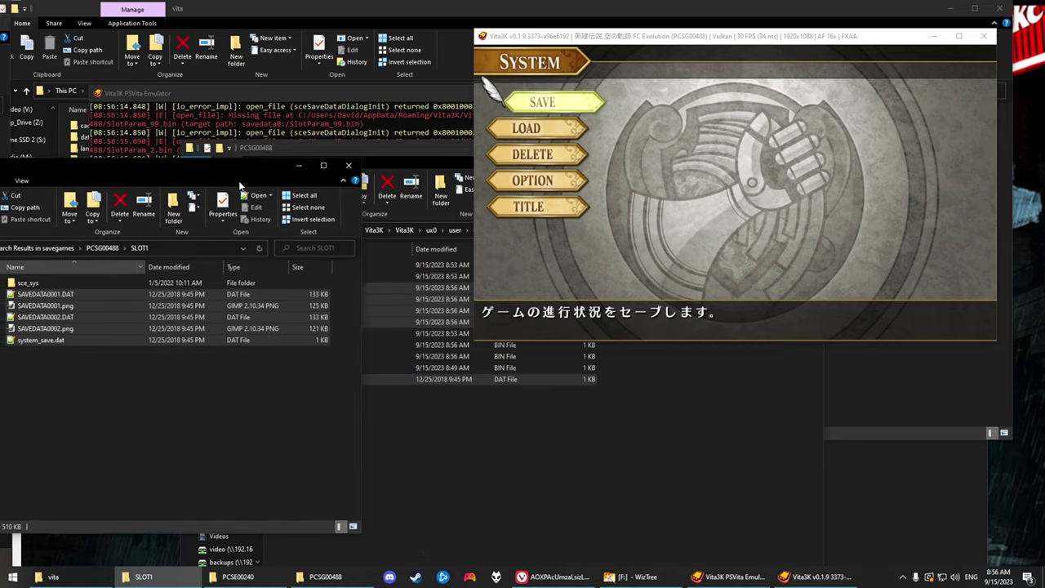
Step: Copy the SAVEDATA0001, SAVEDATA0002 and system_save.dat files from the SLOT1 backup into the emulator's PCSG00488 folder, replacing the existing files
left_click_drag(460, 157, 498, 133)
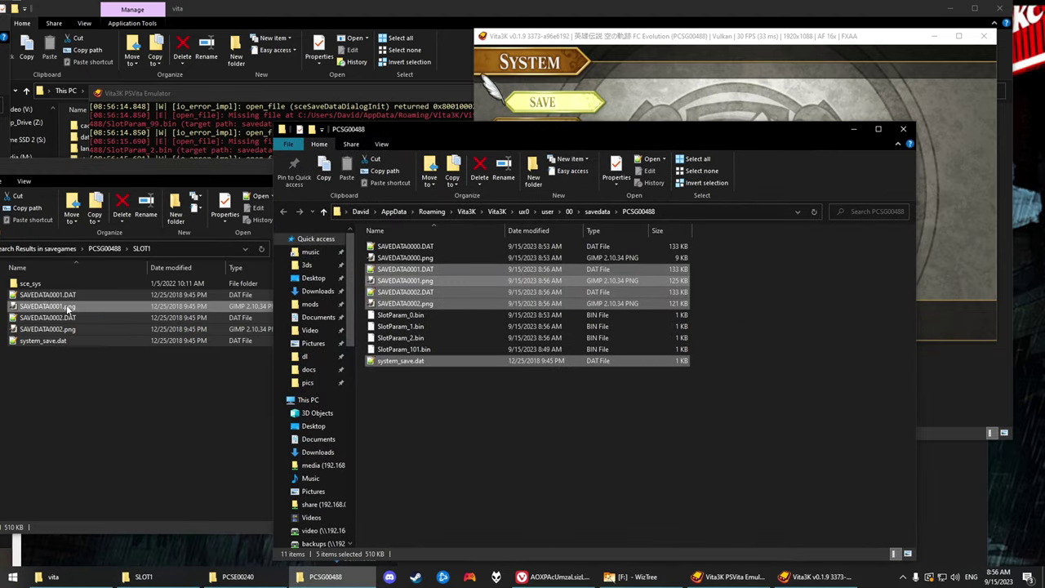
left_click_drag(66, 304, 416, 446)
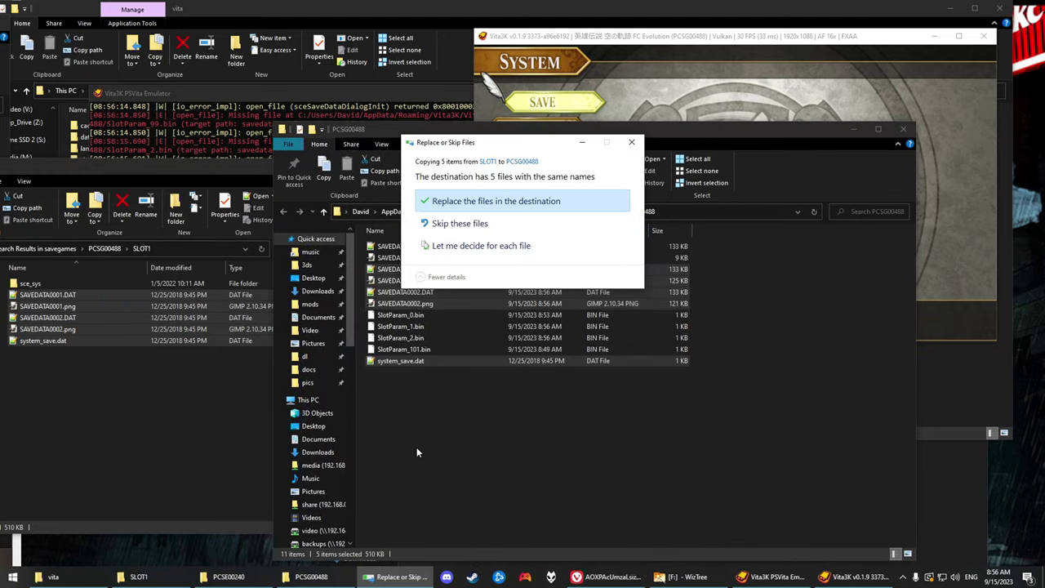
left_click(460, 201)
Step: Switch to Vita3K, load a transferred save in Sora no Kiseki FC Evolution and advance through the dialogue
left_click(666, 88)
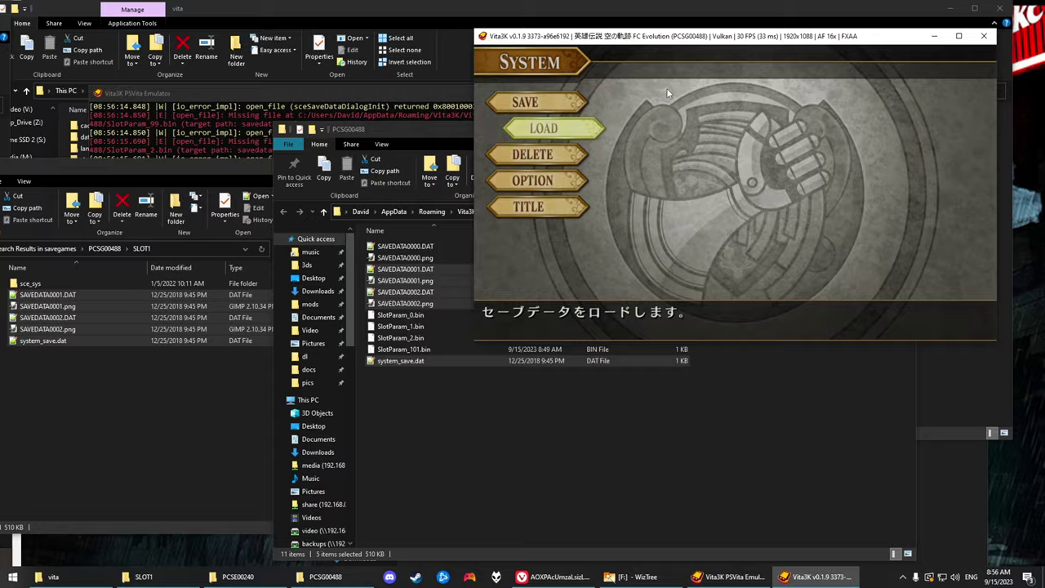
key("x")
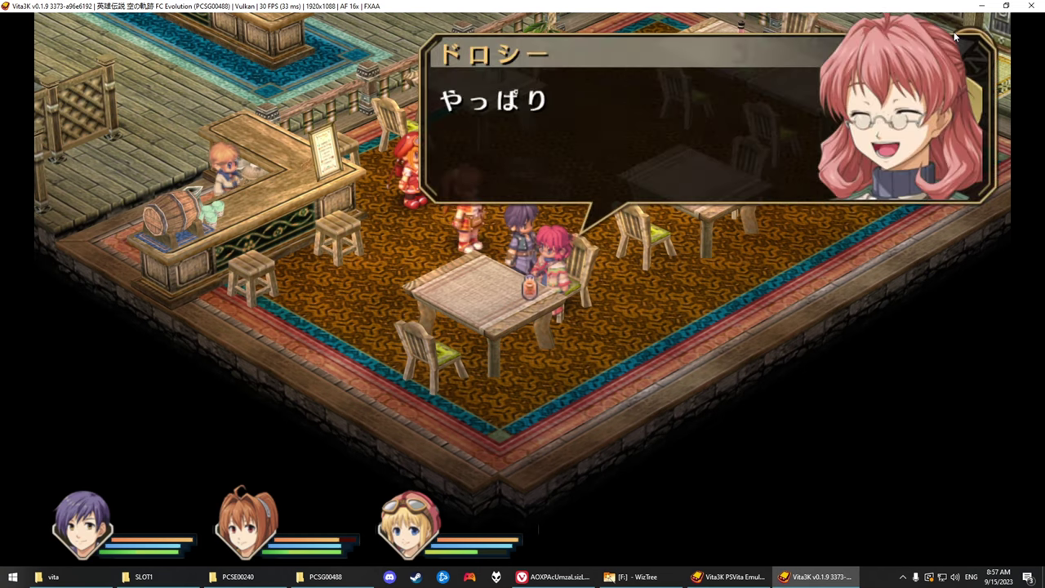
key("x")
key("x")
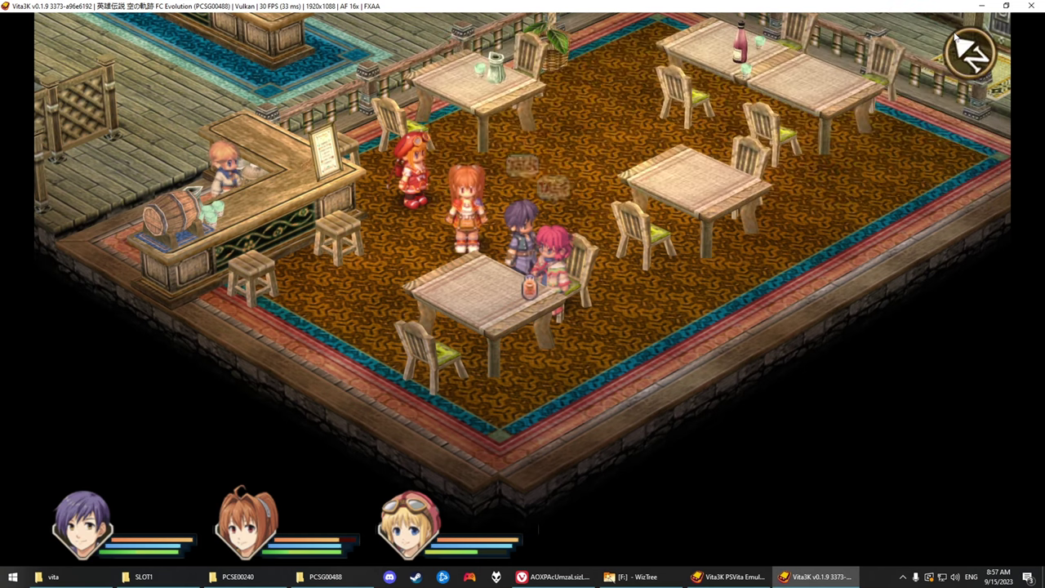